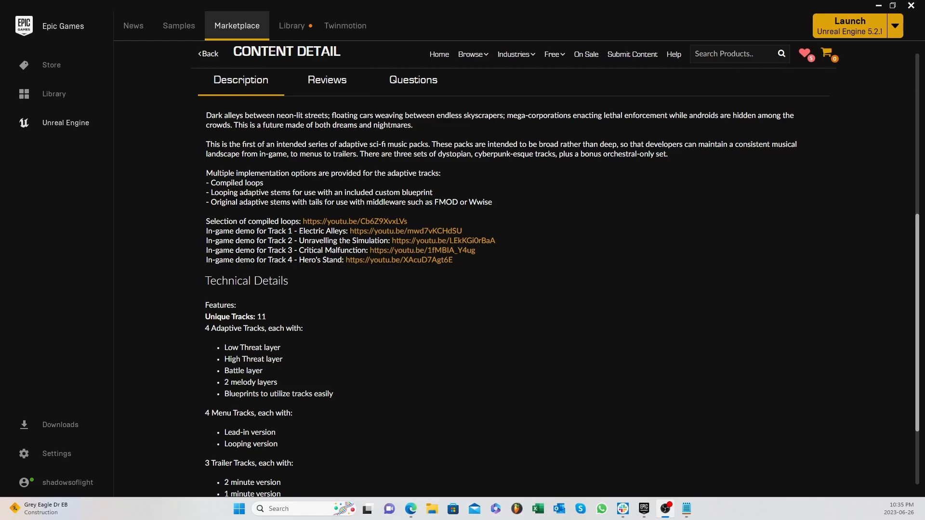
Add the Adaptive Sci-Fi Music Retrofuturistic Dystopia pack from the Vault to the BigStarStationLUMEN project
left_click(291, 25)
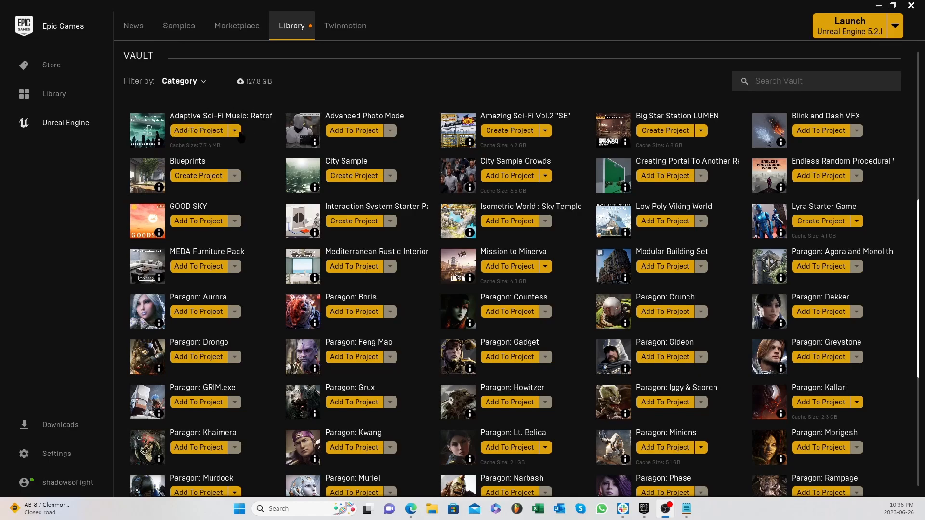
left_click(198, 130)
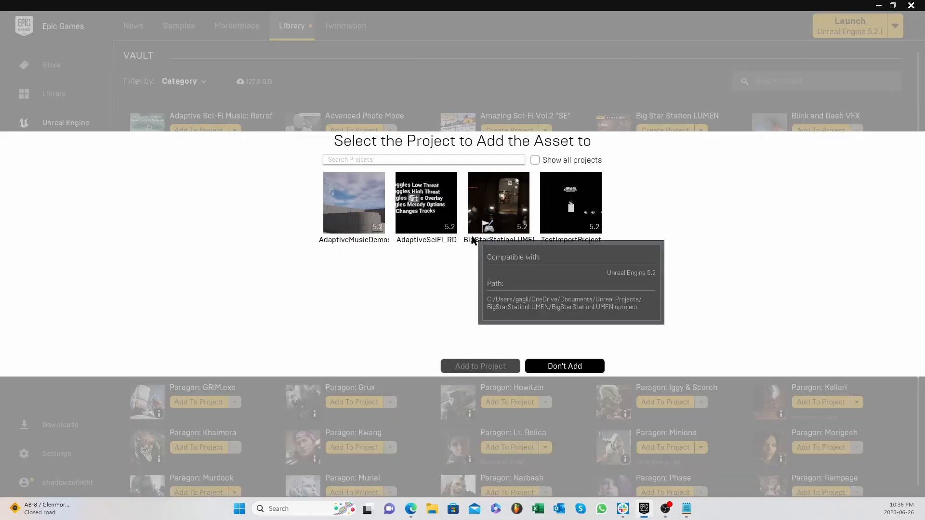
mouse_move(488, 242)
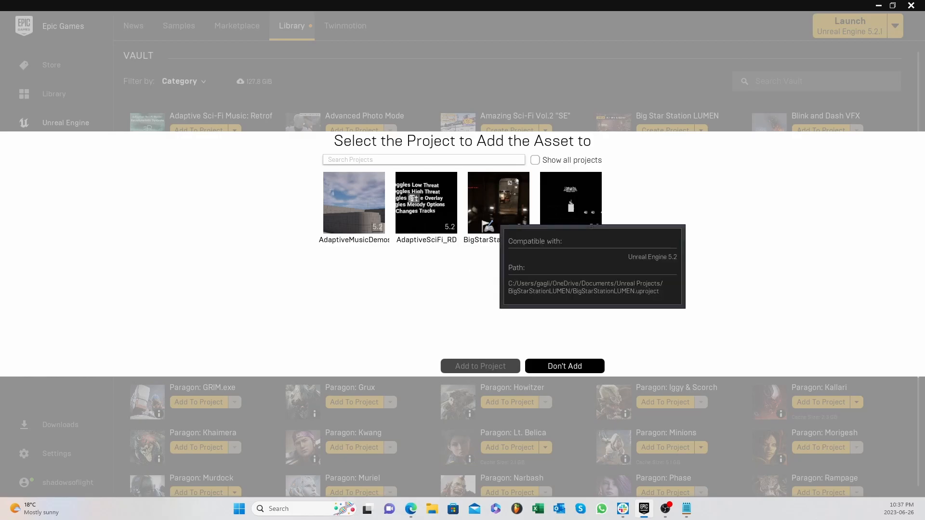
mouse_move(492, 184)
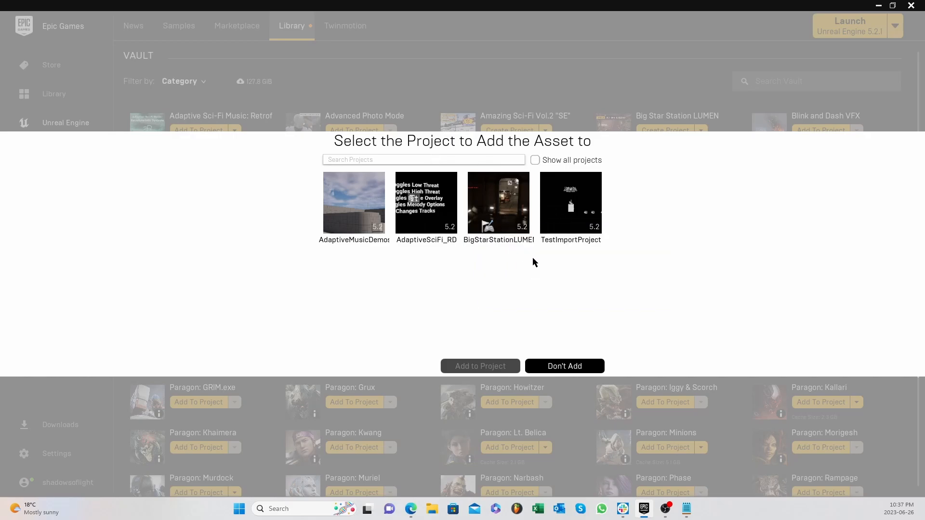
mouse_move(521, 239)
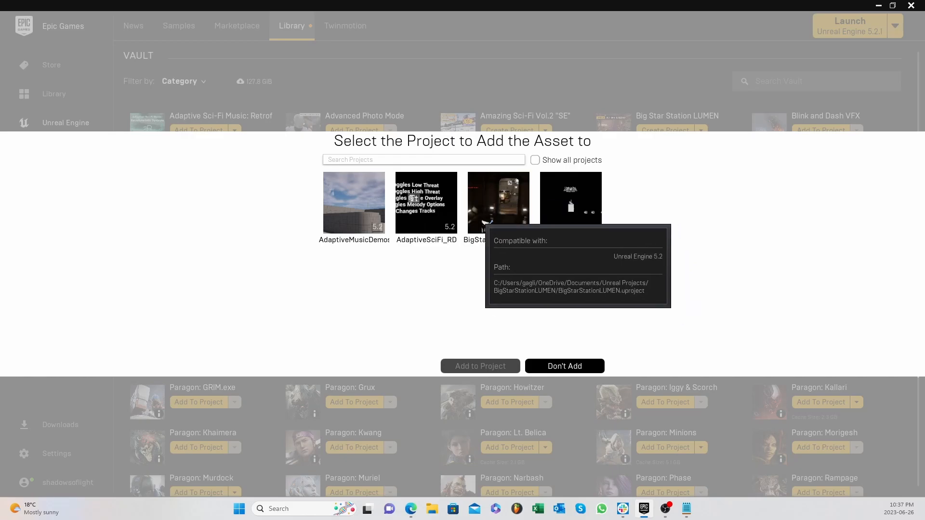
left_click(479, 212)
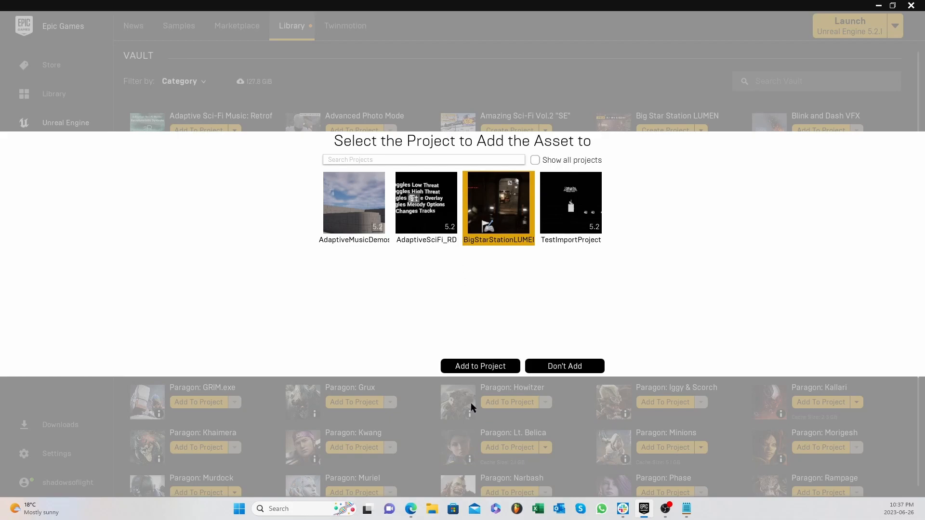
left_click(463, 366)
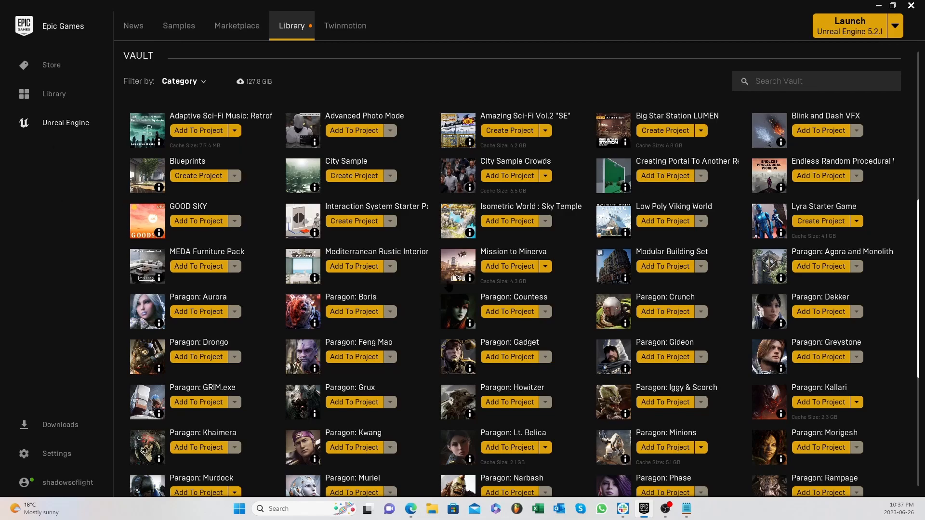
Open the BigStarStationLUMEN project in Unreal Editor and expand its AdaptiveSciFiMusic_RetrofuturisticDystopia content folder
scroll(263, 178, "up", 6)
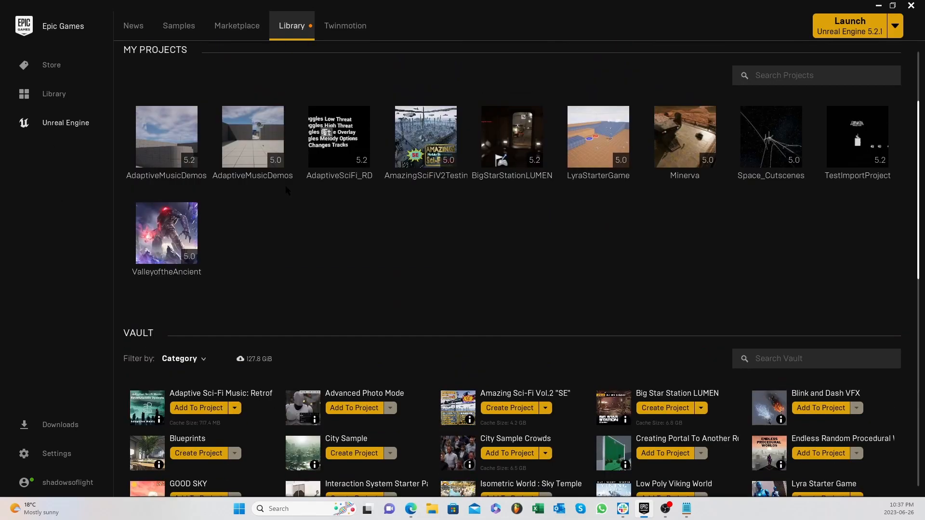
double_click(512, 137)
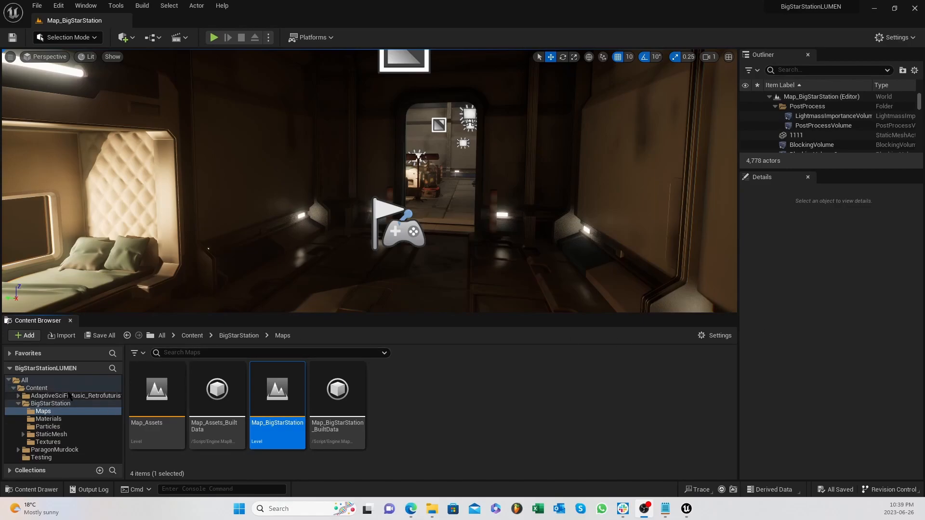
left_click(70, 396)
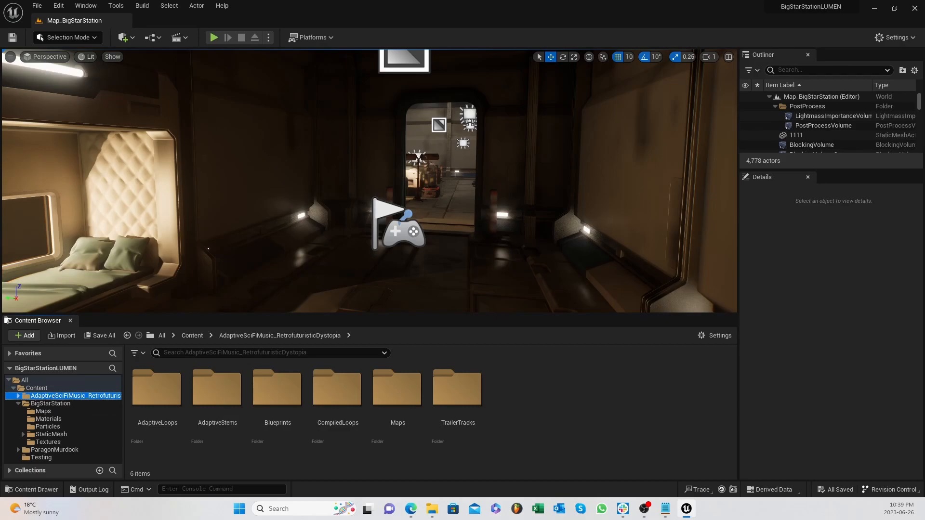
left_click(18, 396)
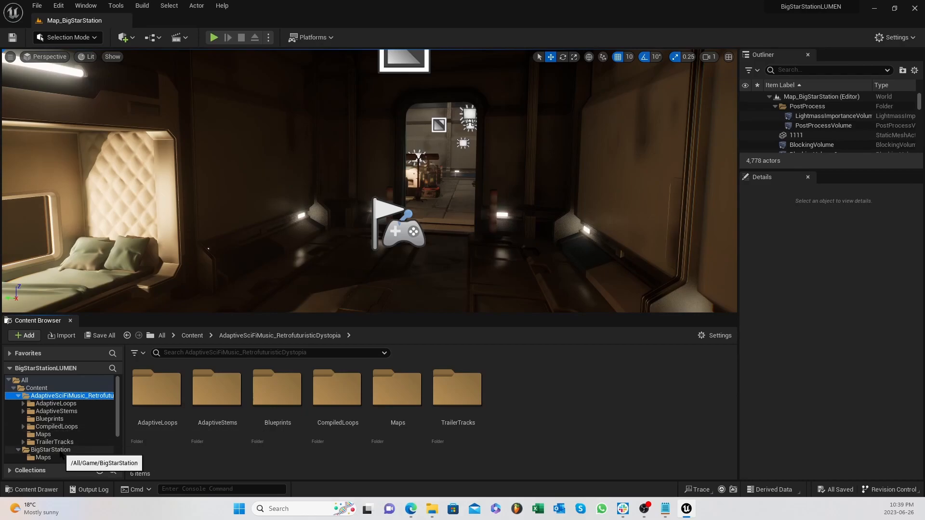
Expand the AdaptiveLoops folder and view the sound cues in its CUE subfolder
left_click(47, 406)
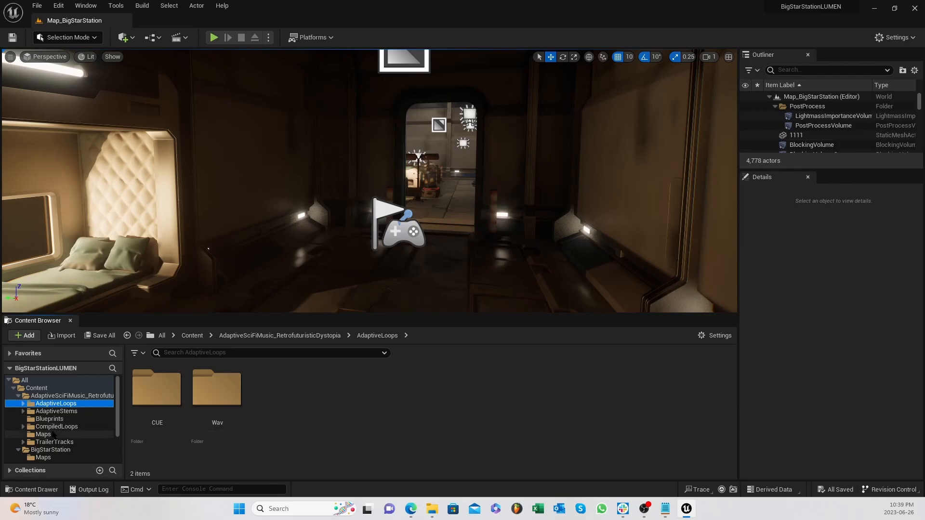
left_click(24, 404)
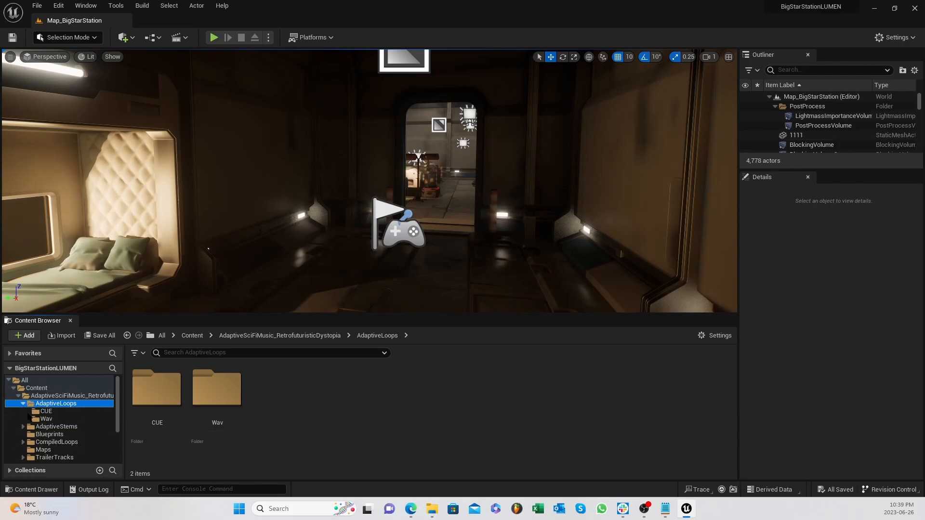
left_click(46, 411)
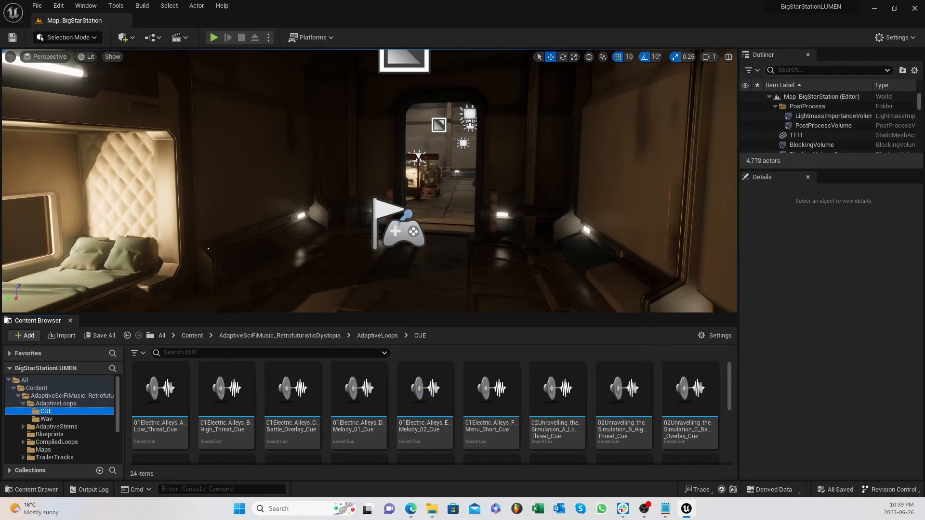
Expand the AdaptiveStems folder and examine the sound cues for all four tracks in its CUE subfolder, including the menu cues
left_click(38, 427)
left_click(23, 427)
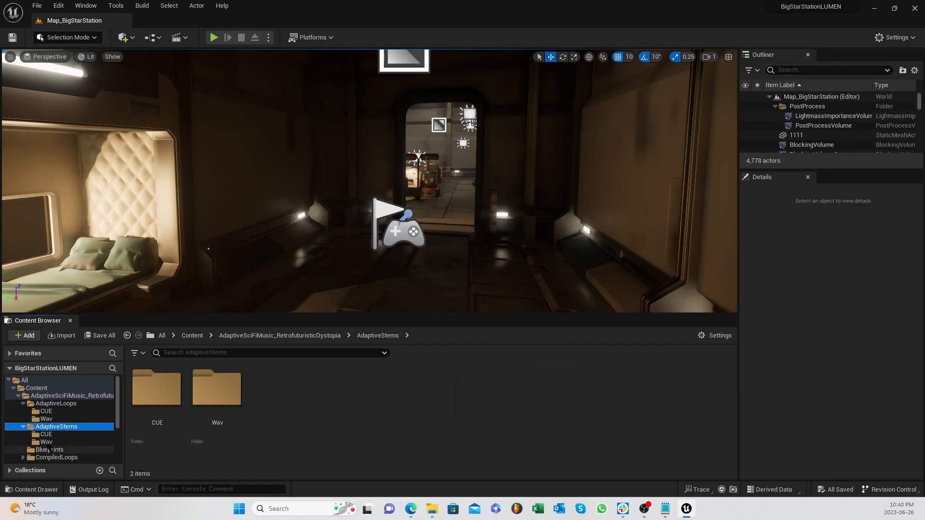
left_click(46, 434)
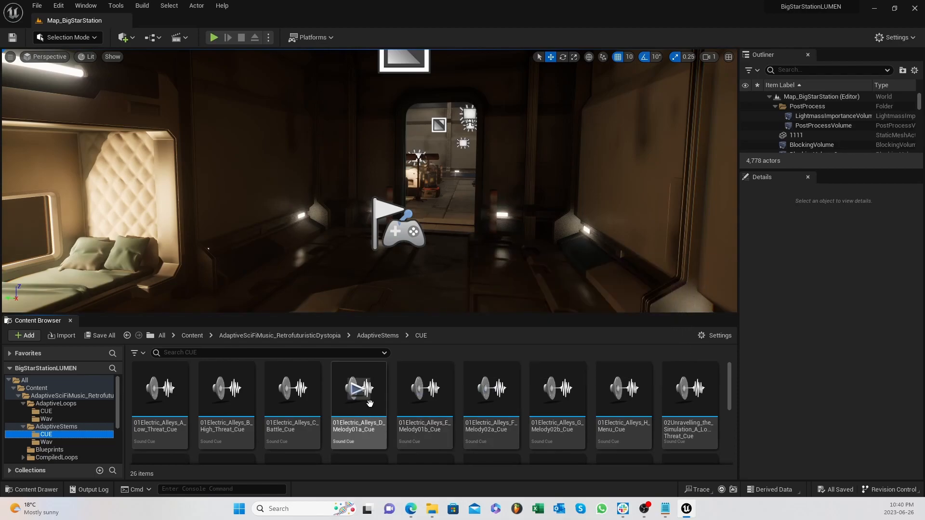
scroll(501, 387, "down", 1)
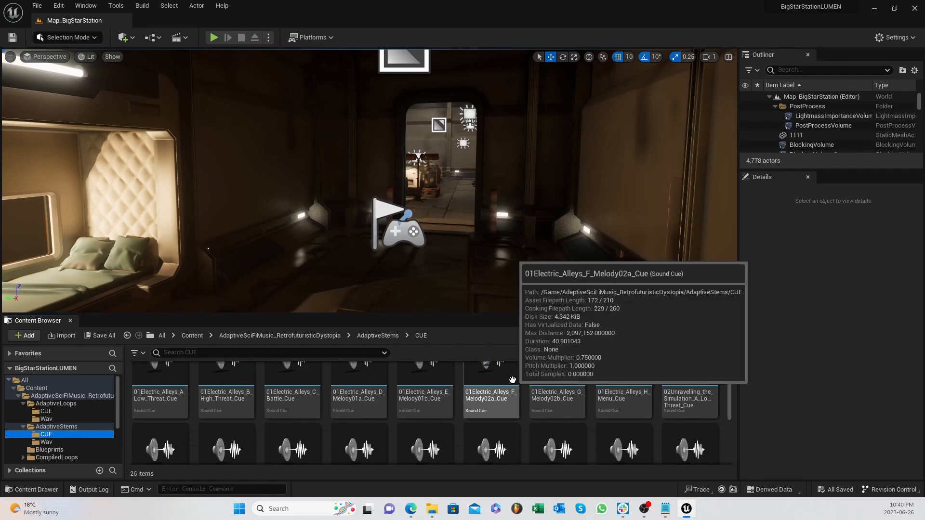
left_click(644, 392)
scroll(622, 455, "up", 1)
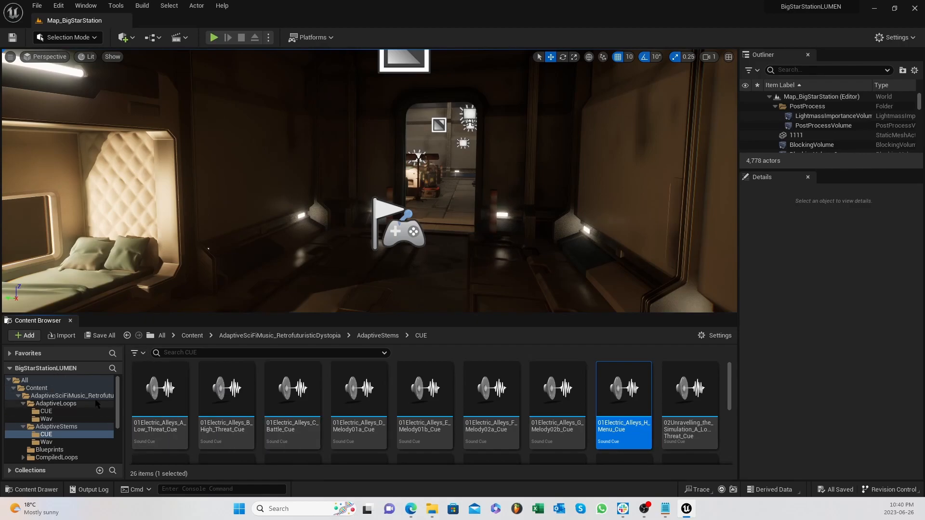
mouse_move(576, 401)
scroll(482, 407, "down", 3)
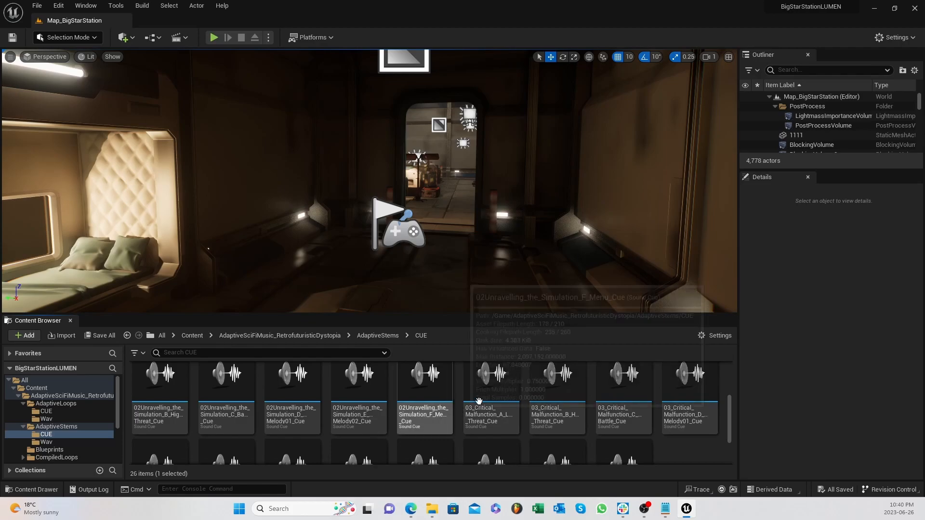
mouse_move(535, 402)
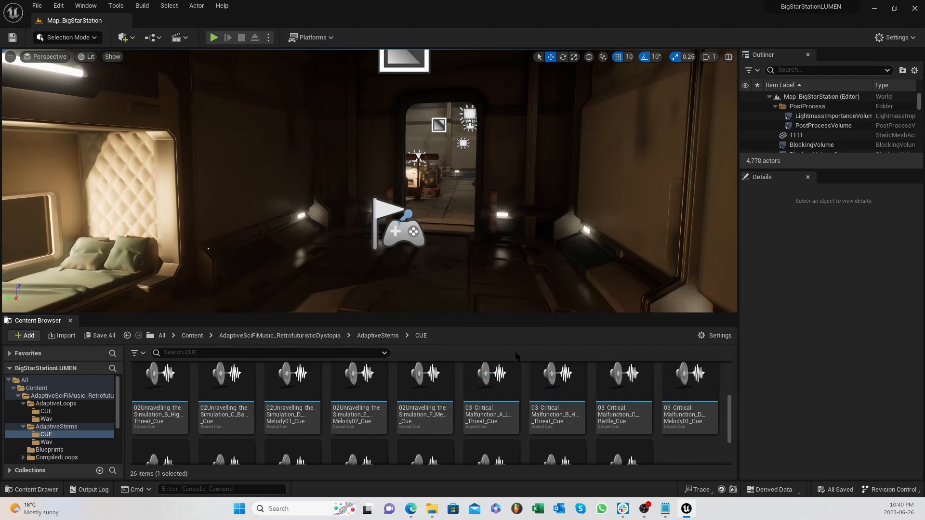
scroll(557, 393, "down", 2)
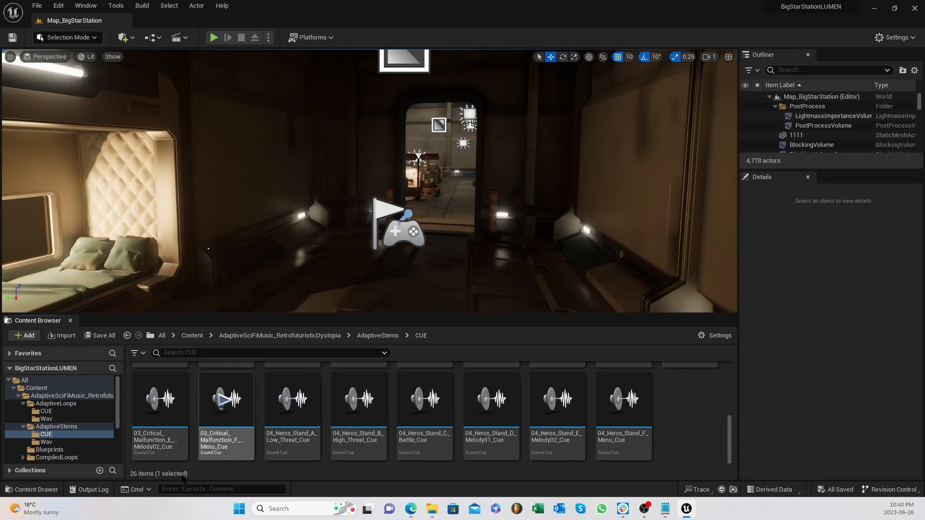
left_click(224, 400)
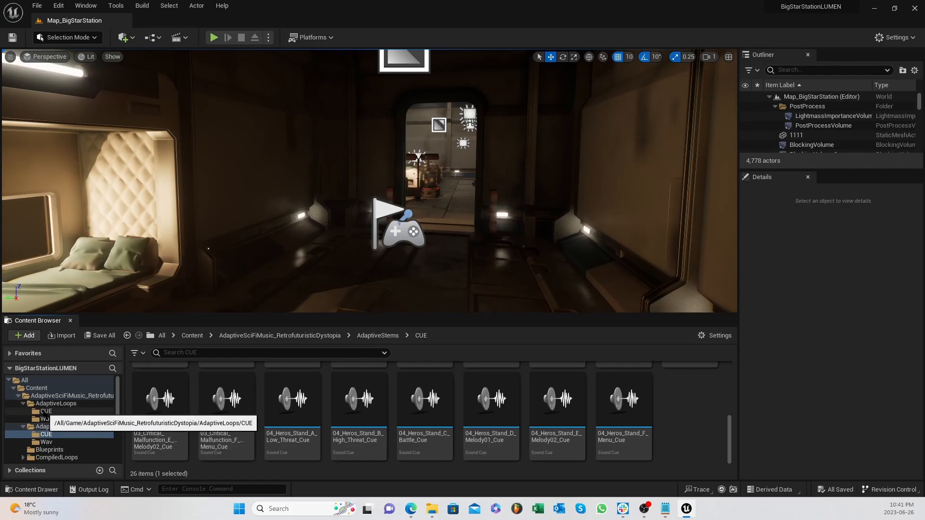
Return to the AdaptiveLoops CUE folder and examine its sound cues, including the Critical Malfunction short menu cue
left_click(45, 412)
scroll(313, 386, "up", 3)
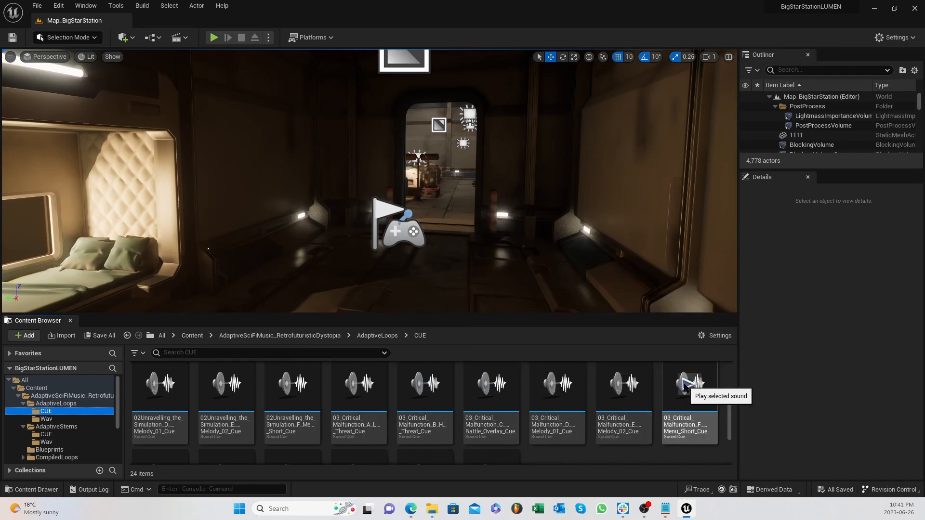
left_click(686, 384)
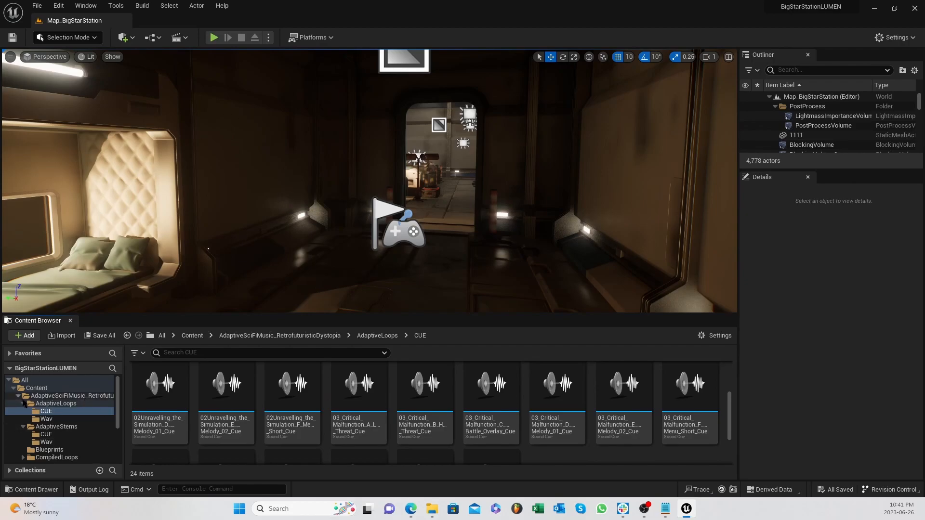
Open the music pack's Blueprints folder and select the AdaptiveActionMusic blueprint class
scroll(69, 403, "down", 1)
scroll(69, 404, "down", 2)
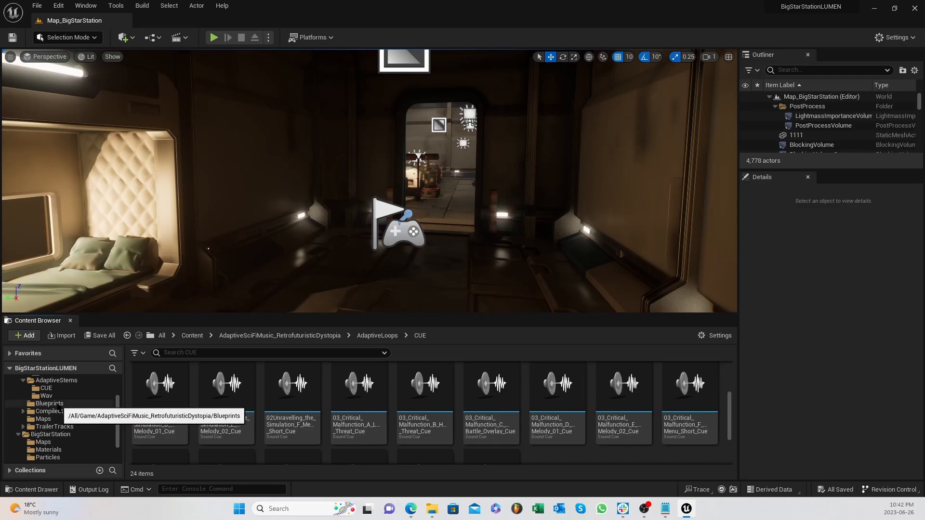
left_click(57, 404)
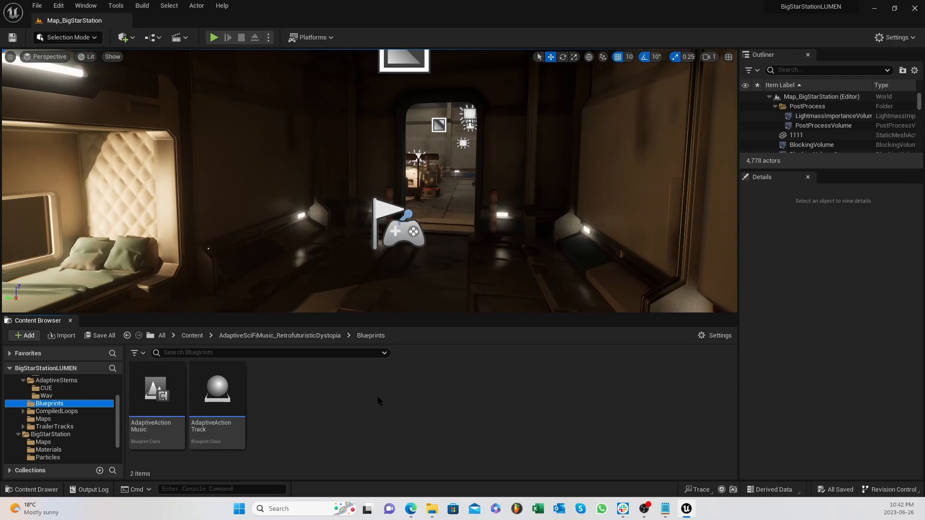
left_click(156, 414)
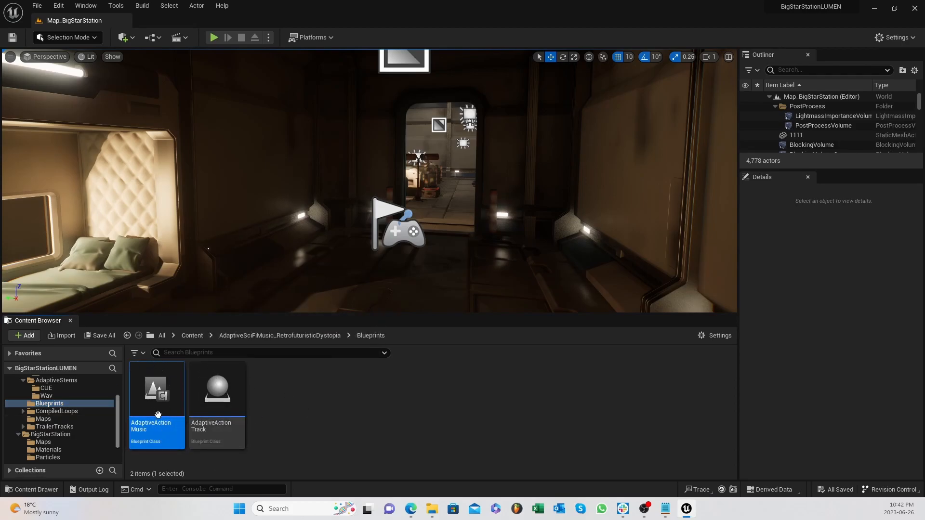
mouse_move(168, 401)
Expand the CompiledLoops folder and examine the Electric Alleys sound cues in its CUE subfolder
left_click(57, 412)
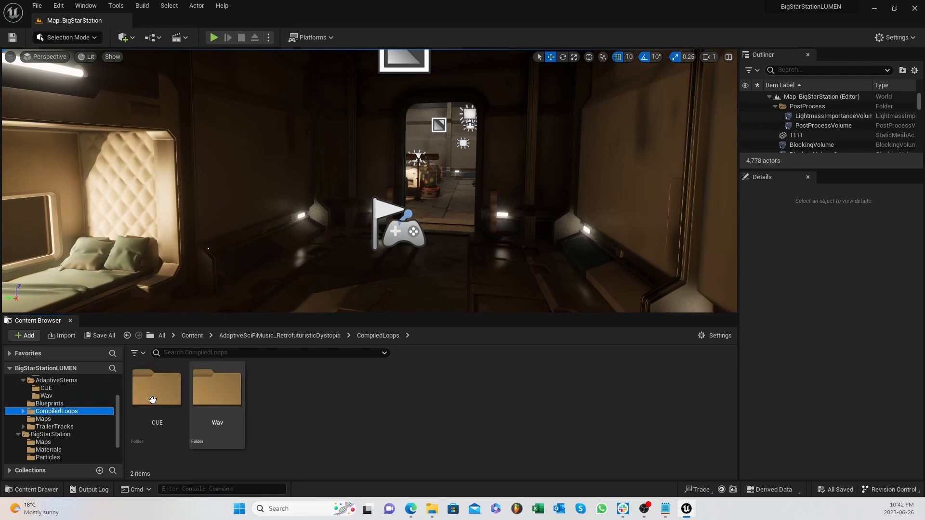
key("Right")
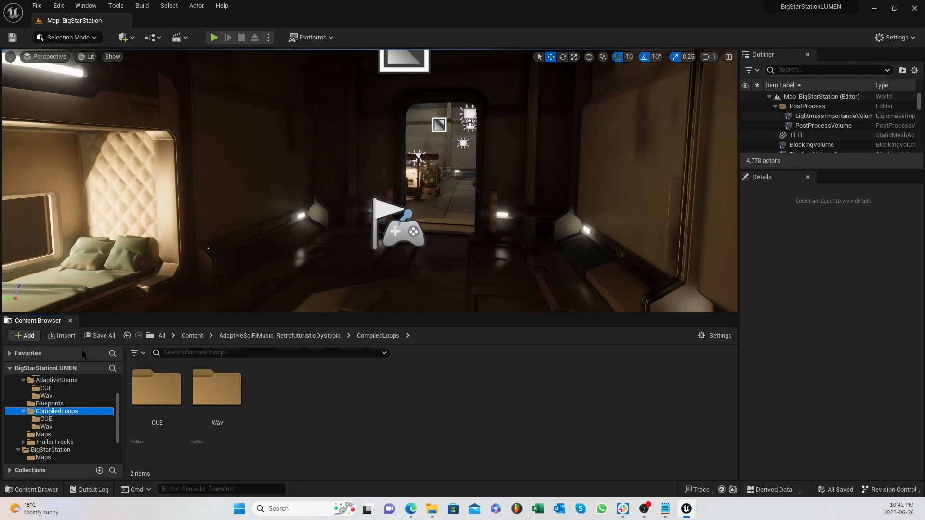
left_click(58, 427)
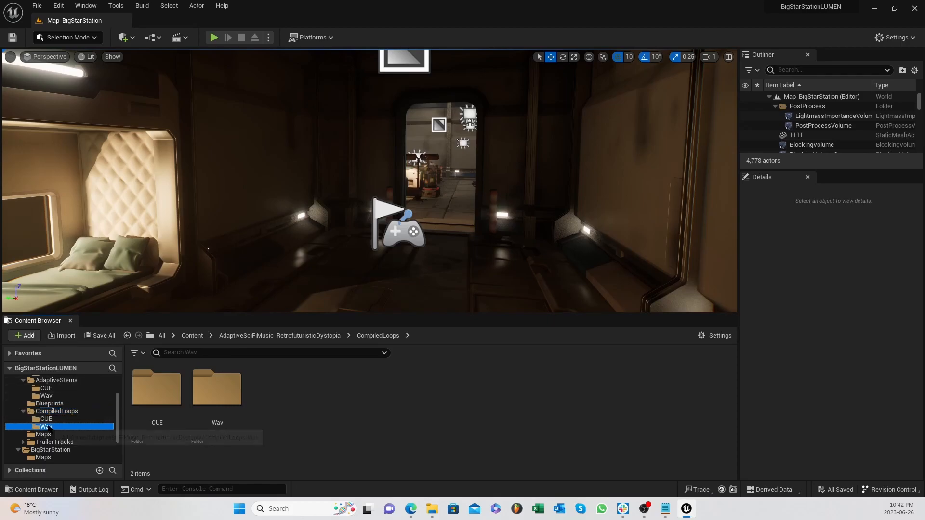
left_click(67, 420)
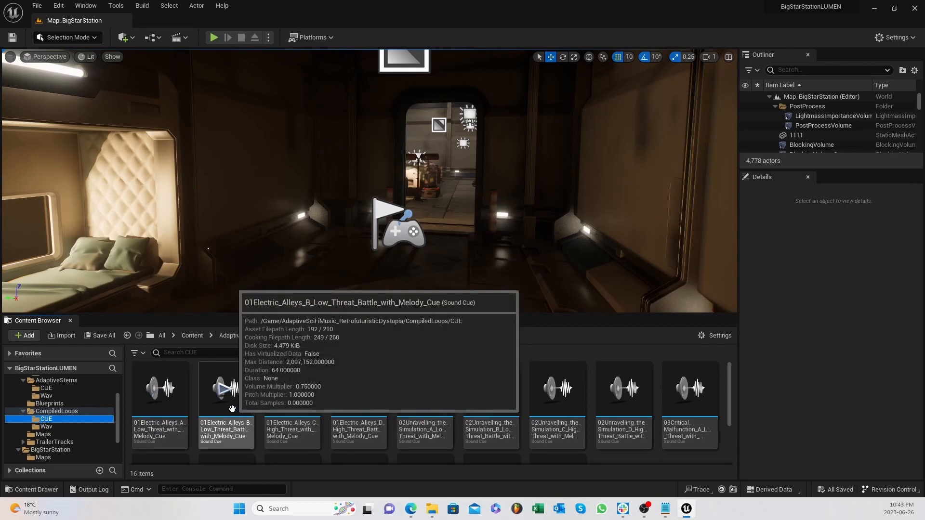
left_click(291, 392)
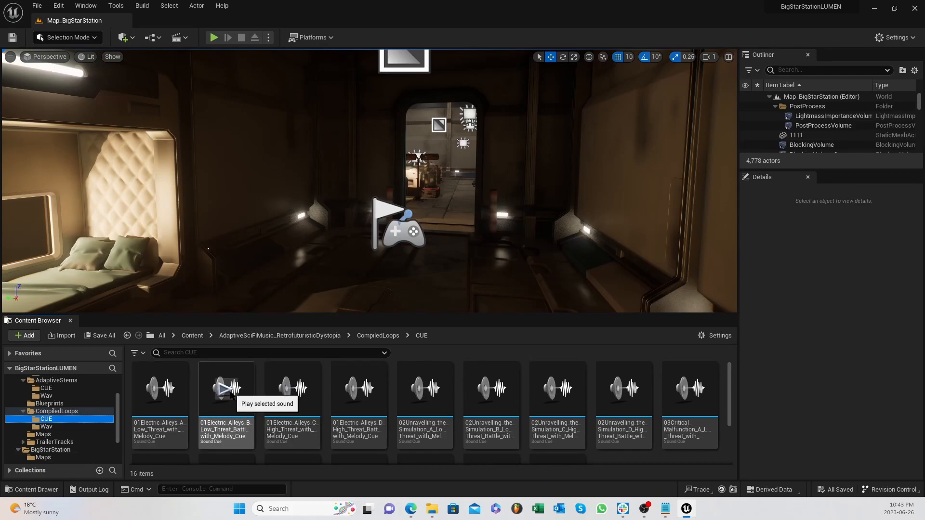
View the music pack's Maps folder, and open and expand its TrailerTracks folder
left_click(43, 434)
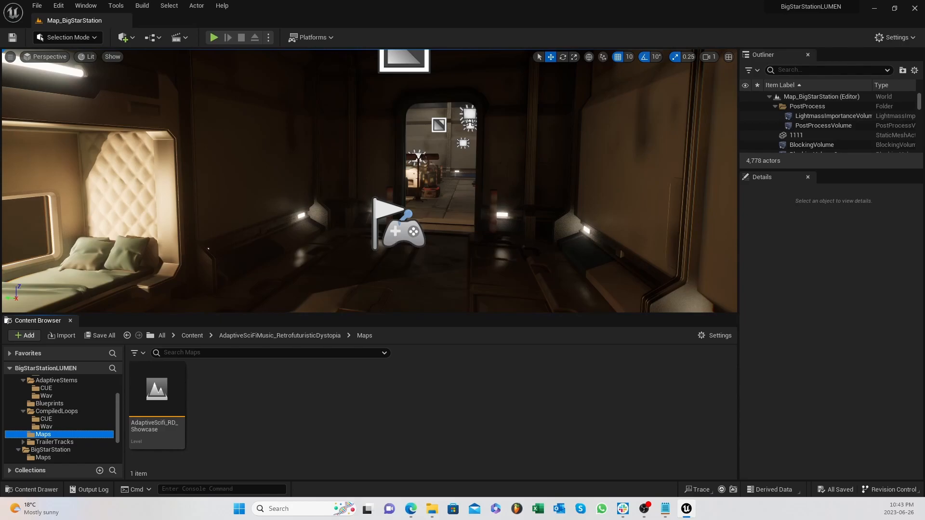
left_click(53, 442)
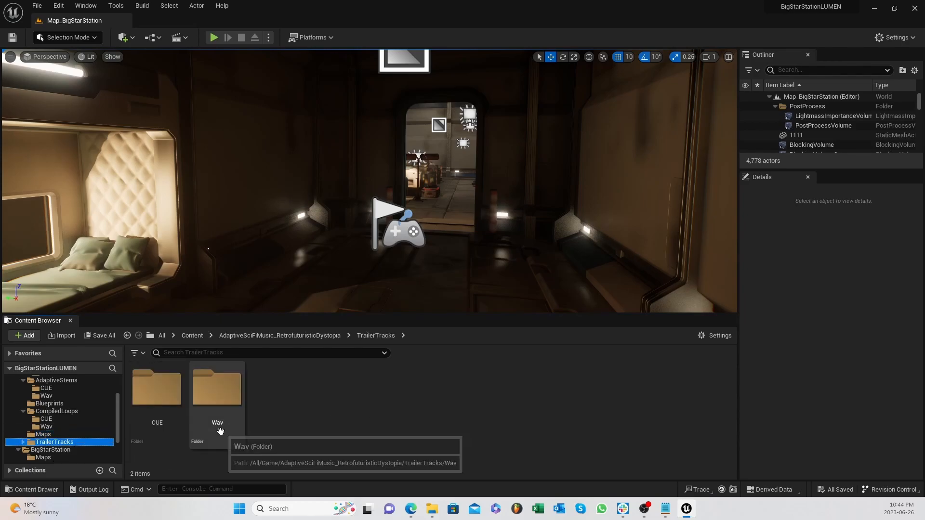
left_click(22, 441)
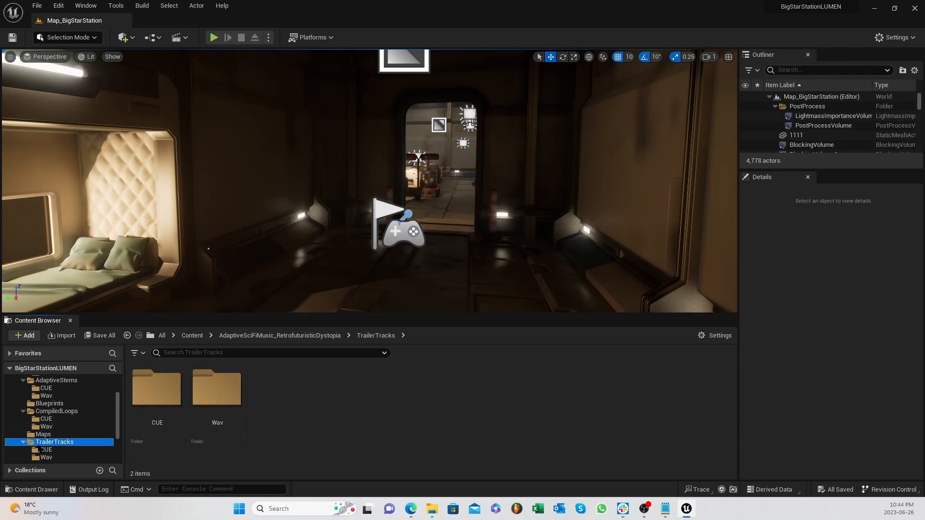
Open the TrailerTracks CUE folder and examine its sound cues, including the Electric Alleys trailer short cue
left_click(42, 449)
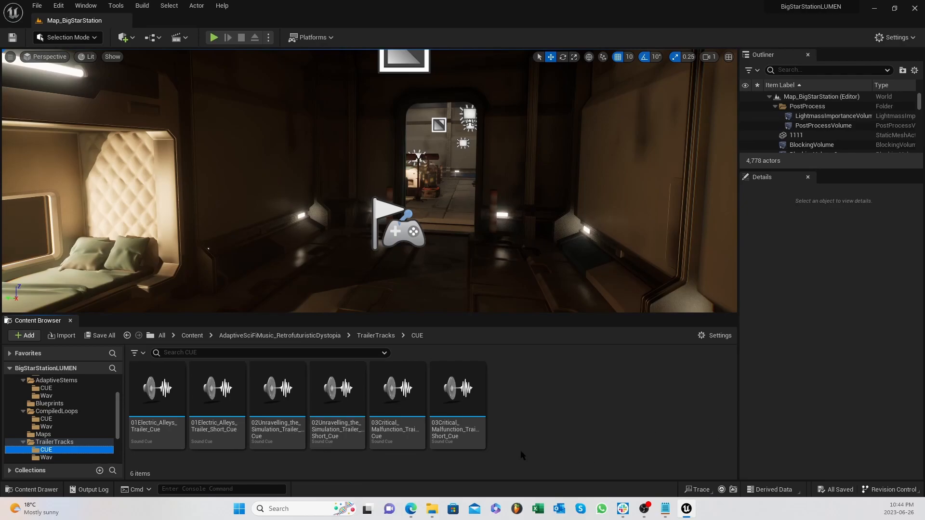
left_click(281, 376)
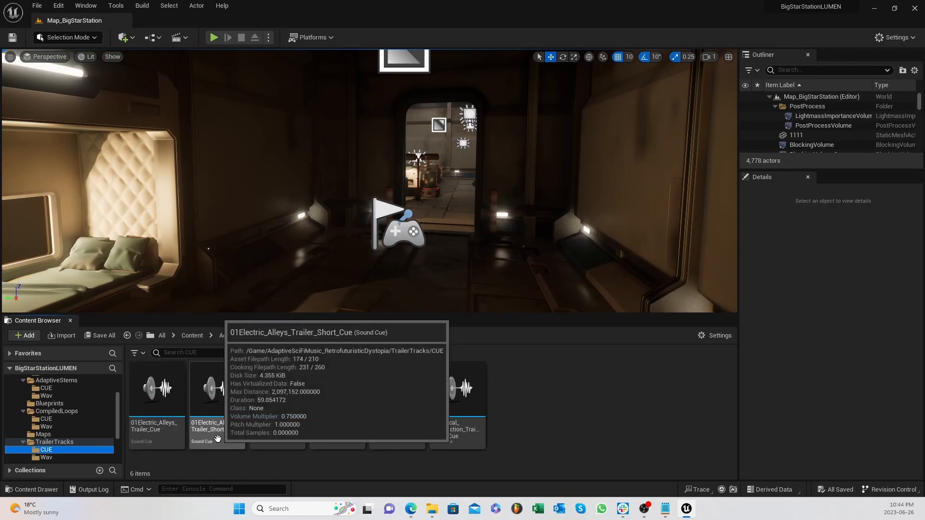
left_click(217, 436)
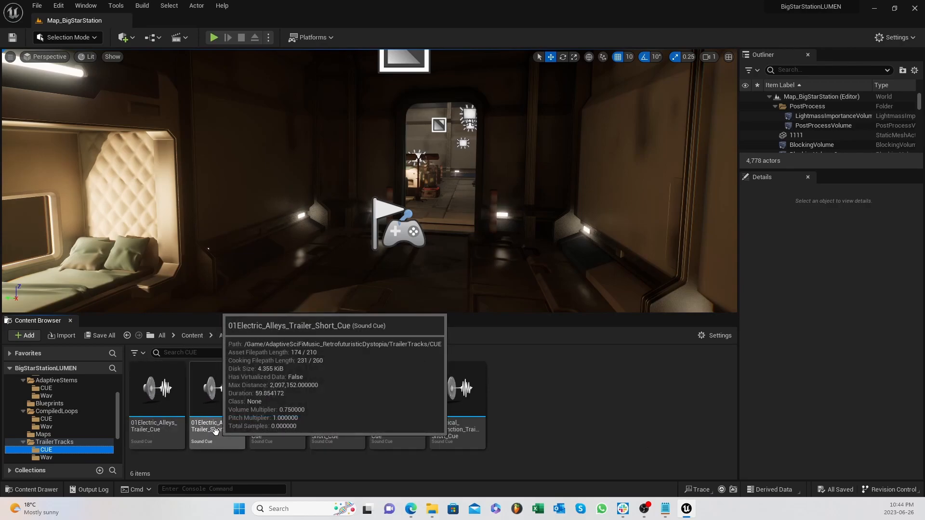
left_click(150, 429)
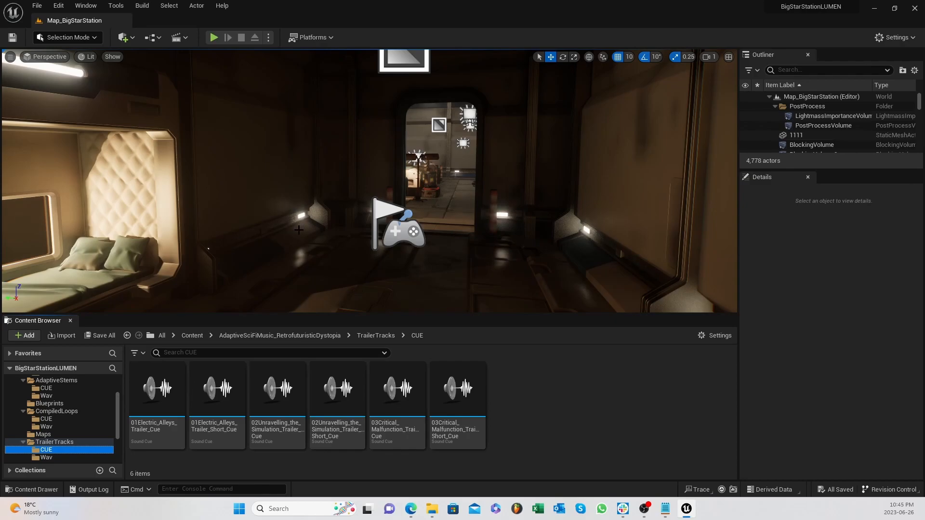
Collapse the music pack's AdaptiveLoops, AdaptiveStems, CompiledLoops and TrailerTracks subfolders in the project's folder tree
scroll(41, 433, "down", 3)
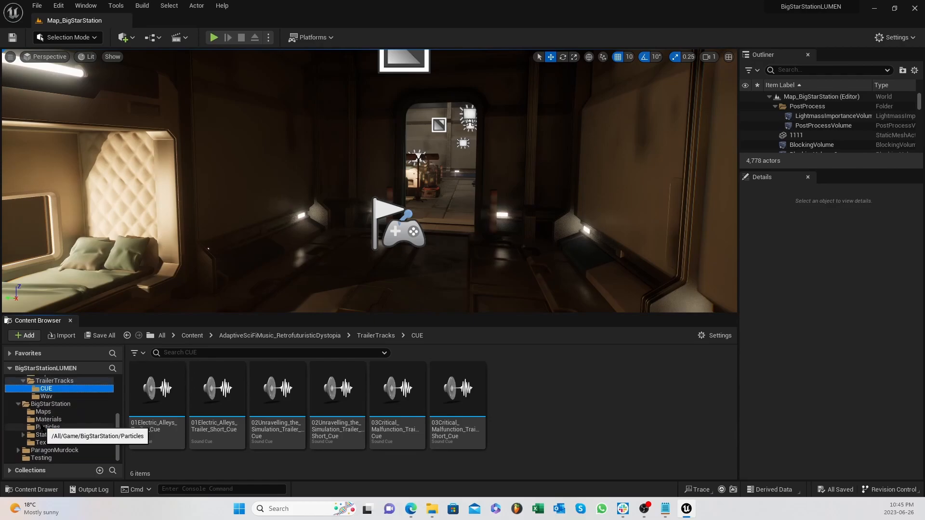
scroll(48, 429, "up", 3)
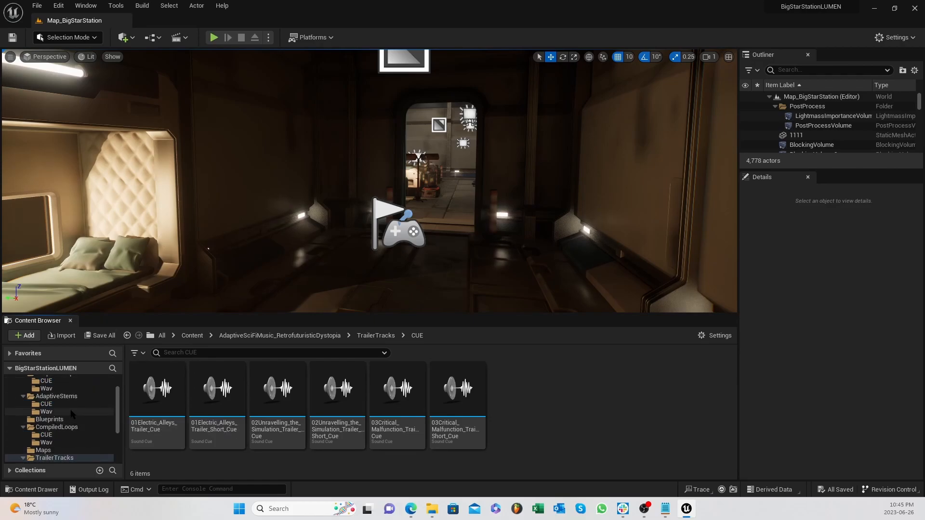
scroll(70, 412, "up", 2)
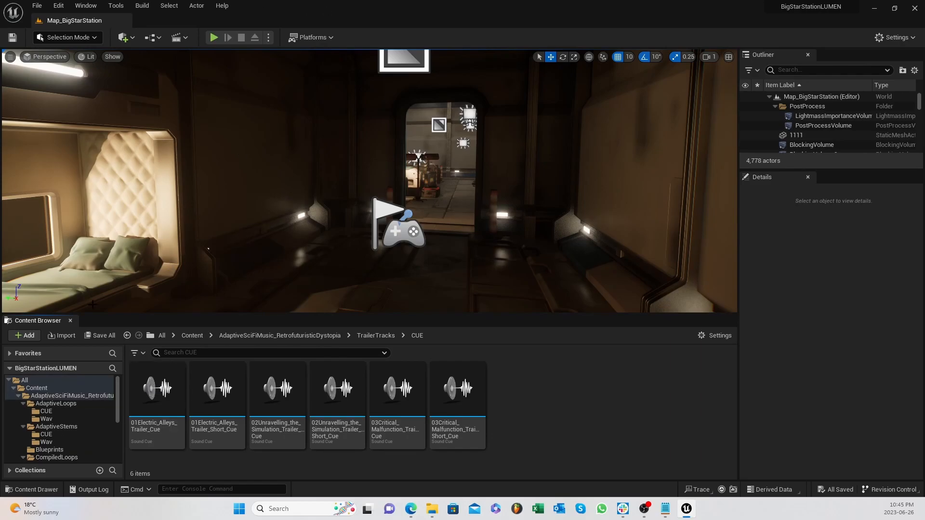
left_click(13, 389)
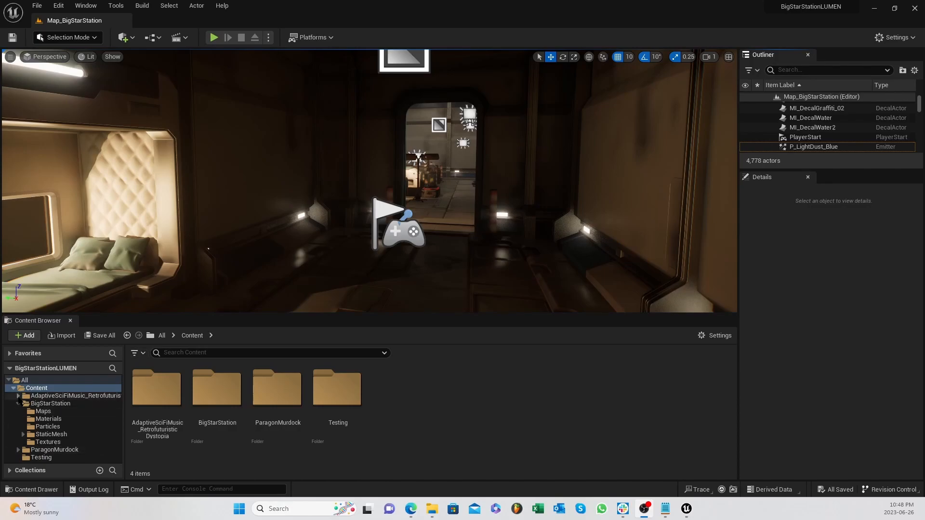
left_click(18, 398)
left_click(23, 405)
left_click(23, 411)
left_click(23, 426)
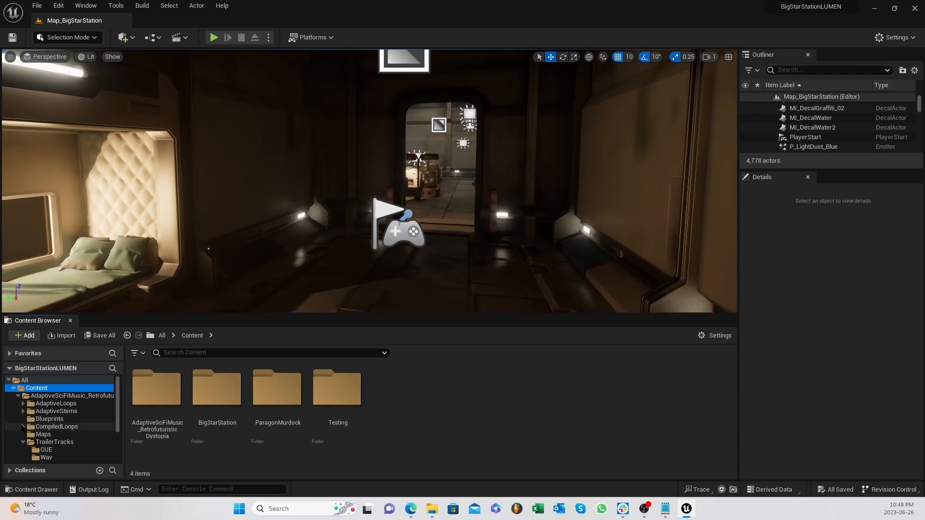
left_click(23, 442)
Place an AdaptiveActionTrack from the pack's Blueprints folder in the level, on the corridor floor beside the player start
left_click(44, 419)
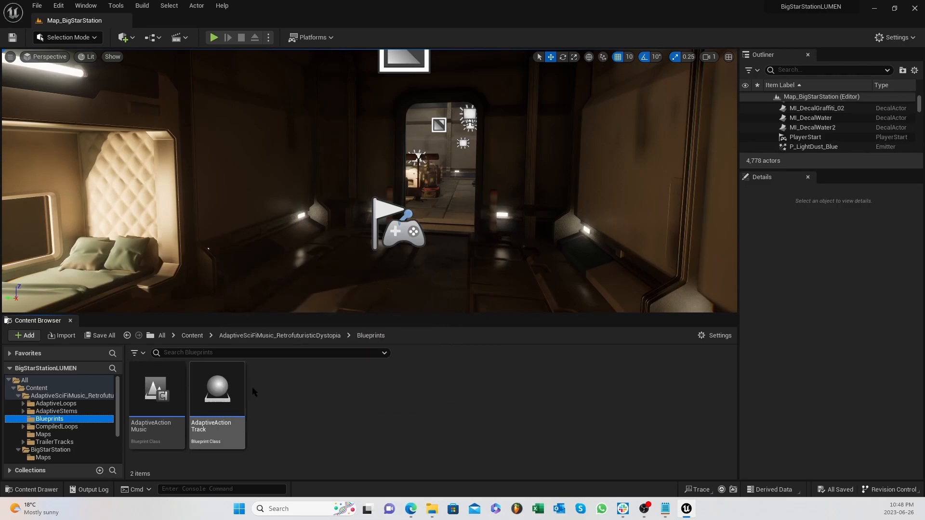
left_click(217, 390)
left_click_drag(483, 308, 501, 251)
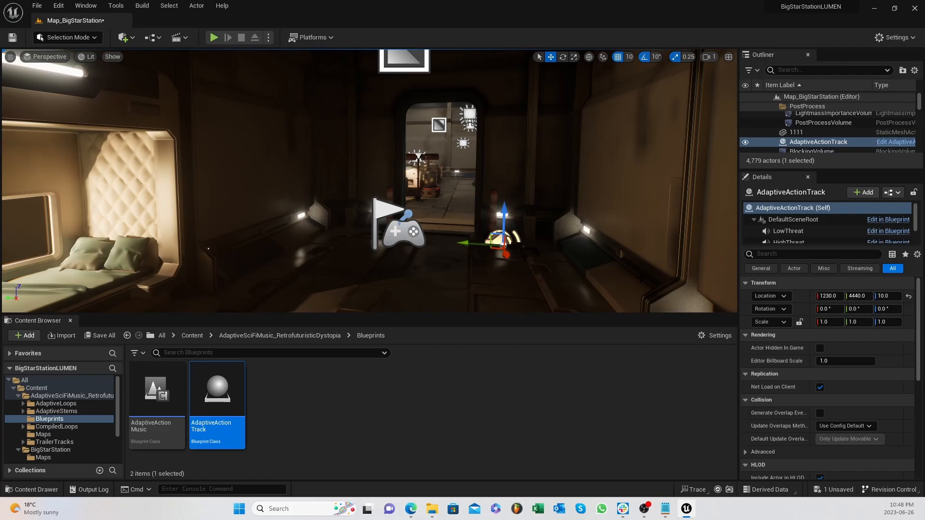
Review the placed track's sound components from LowThreat through Melody02 and select the LowThreat component
left_click(805, 231)
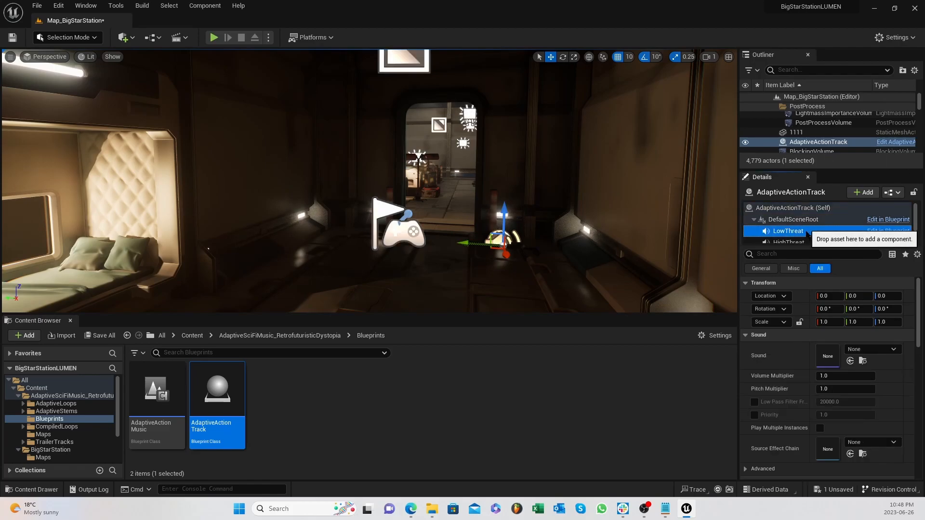
scroll(797, 223, "down", 1)
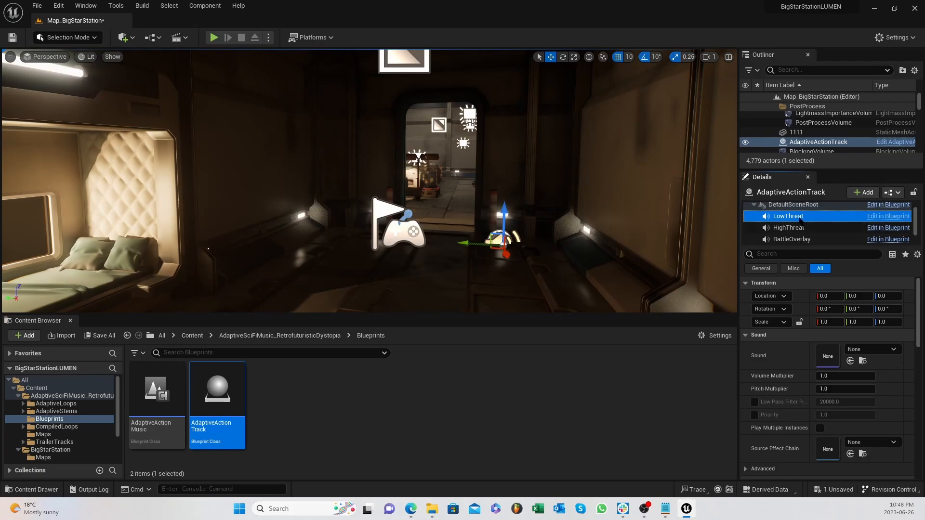
scroll(790, 219, "down", 1)
scroll(789, 221, "down", 1)
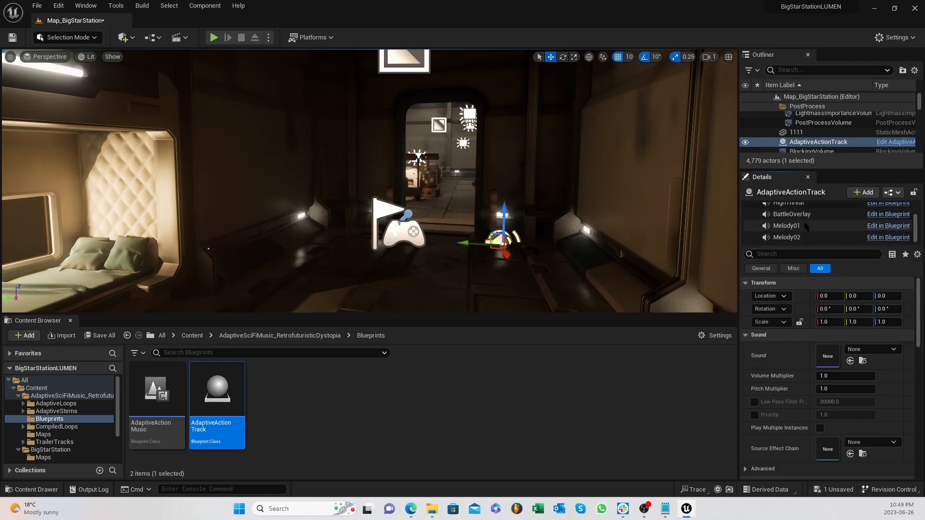
scroll(800, 237, "up", 3)
left_click(800, 211)
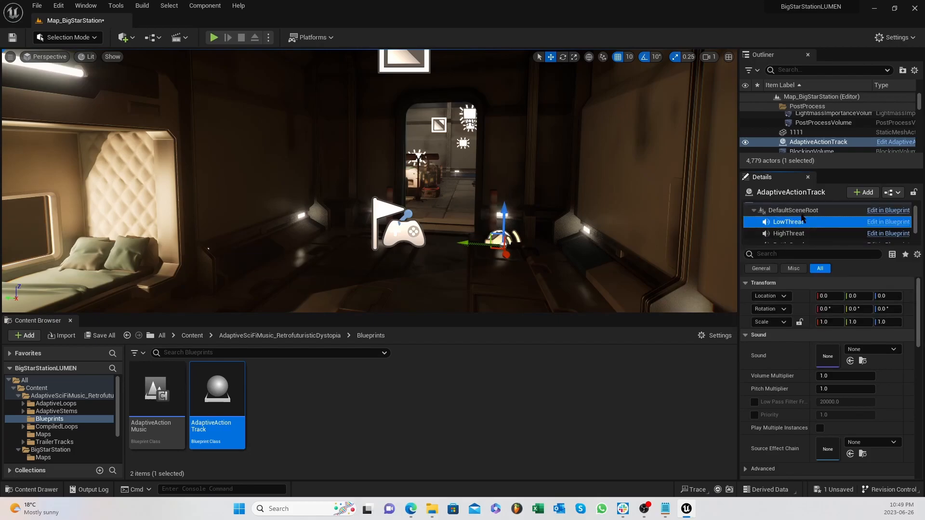
left_click(789, 222)
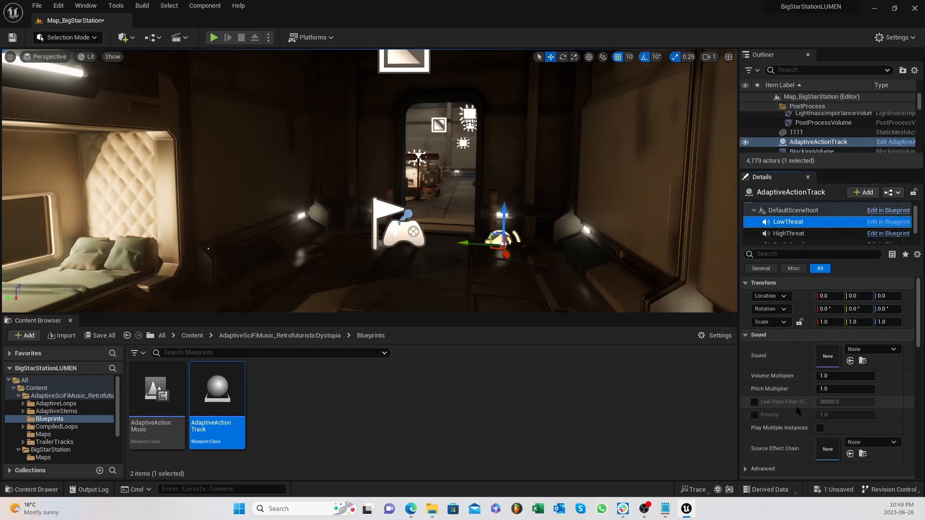
Assign the 02Unravelling_the_Simulation_A_Low_Threat wave from the AdaptiveLoops Wav folder as the LowThreat component's sound
left_click(23, 404)
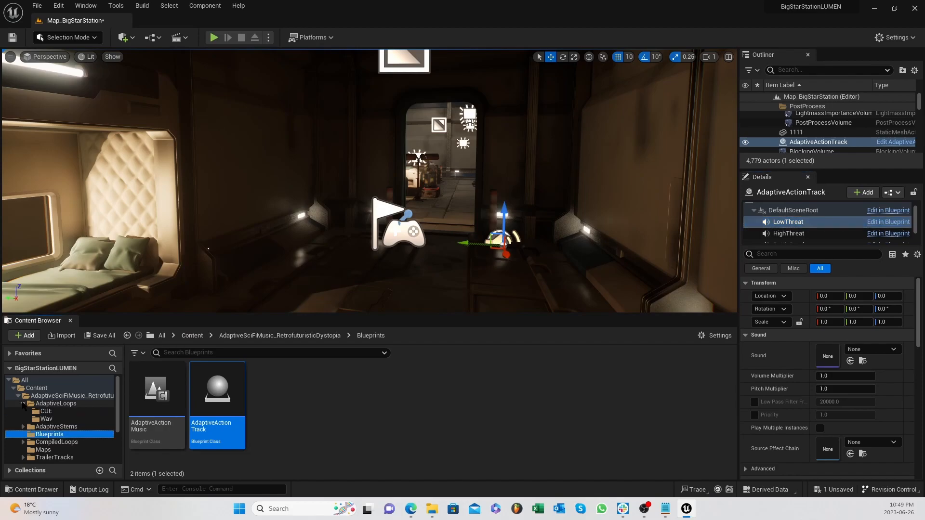
left_click(46, 418)
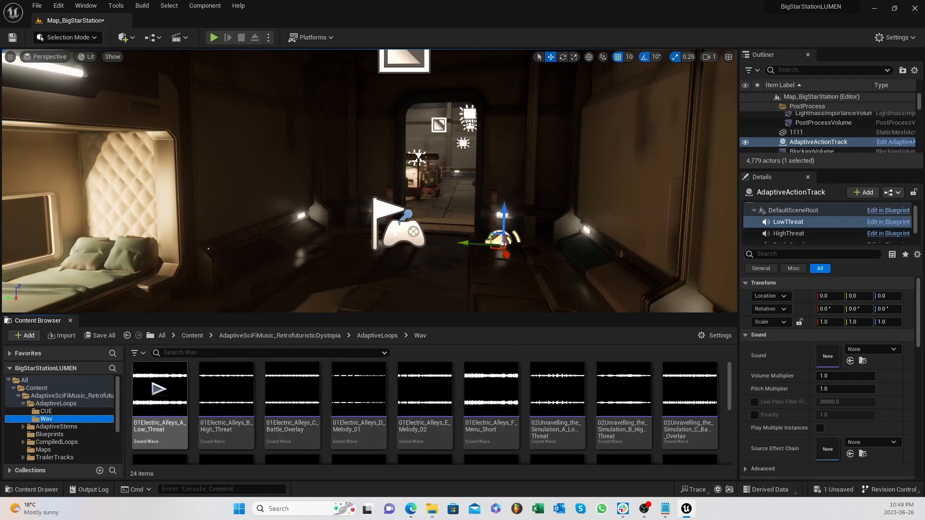
scroll(580, 434, "down", 1)
scroll(580, 434, "up", 1)
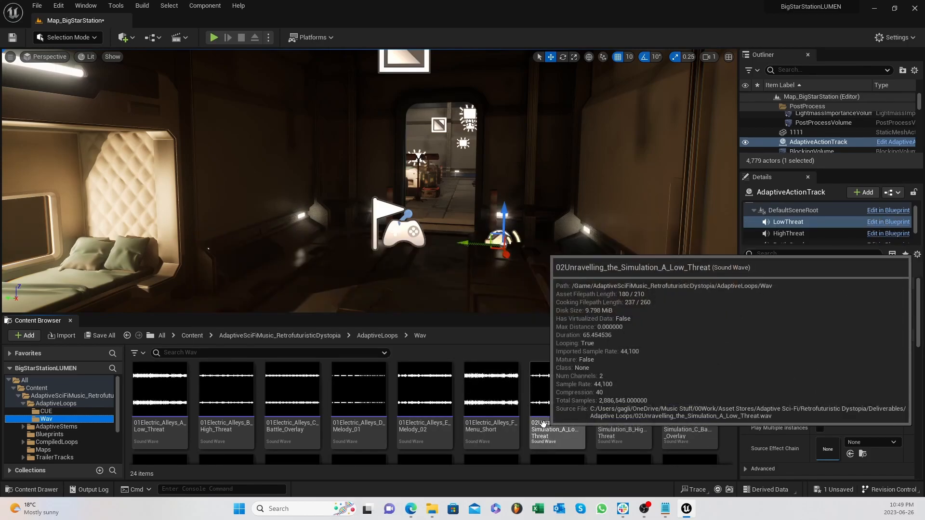
scroll(549, 410, "down", 1)
scroll(569, 405, "up", 1)
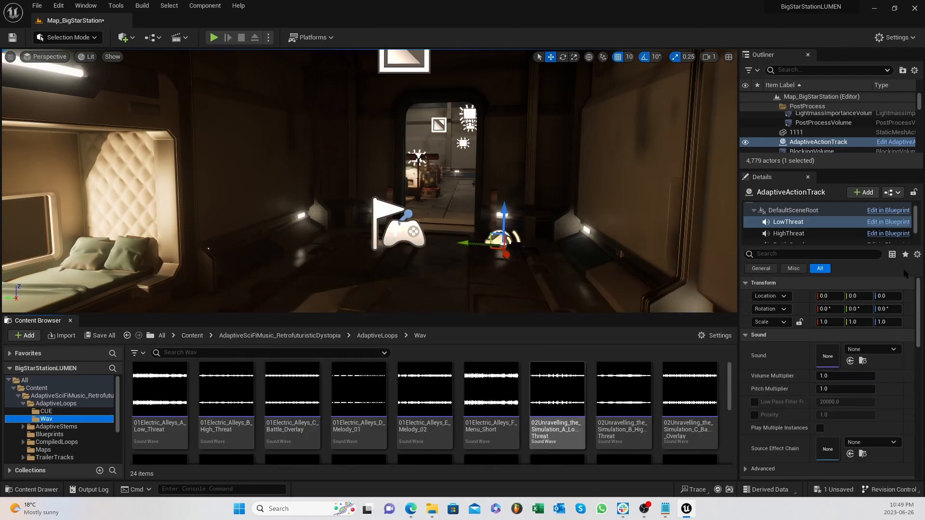
left_click_drag(557, 392, 828, 356)
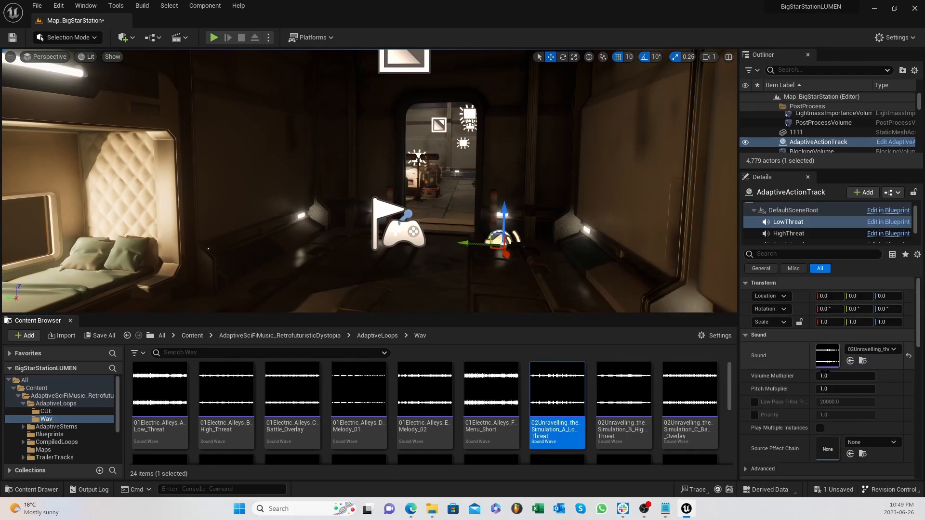
Assign the Unravelling the Simulation B High Threat and C Battle Overlay waves to the HighThreat and BattleOverlay components
left_click(788, 234)
left_click_drag(617, 407, 828, 357)
left_click(786, 244)
left_click(690, 399)
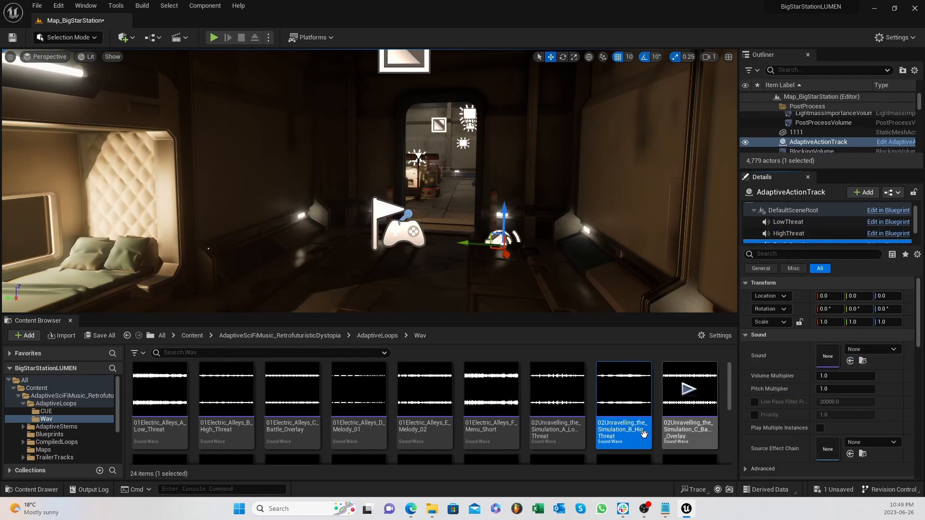
left_click_drag(690, 395, 843, 359)
Assign the Unravelling the Simulation D Melody_01 and E Melody_02 waves to Melody01 and Melody02, and reselect the track actor's root entry
scroll(800, 229, "down", 2)
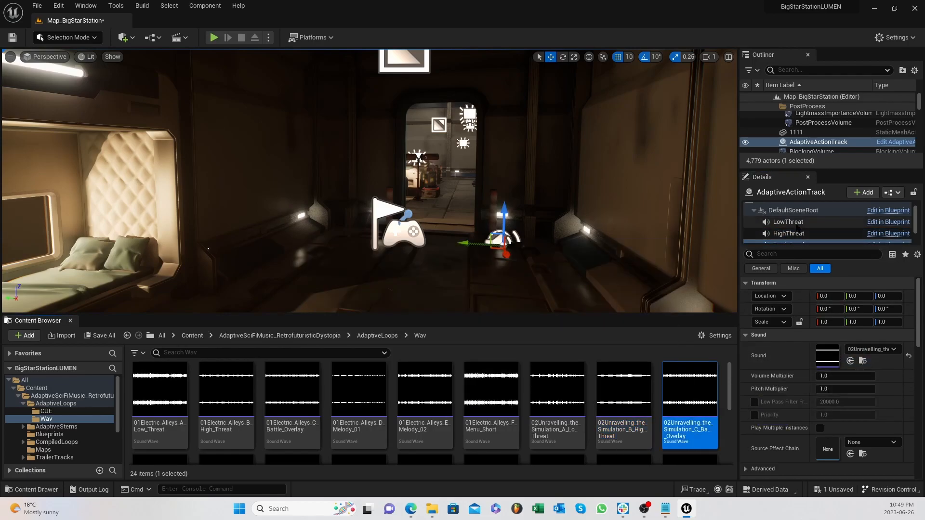
scroll(261, 455, "down", 2)
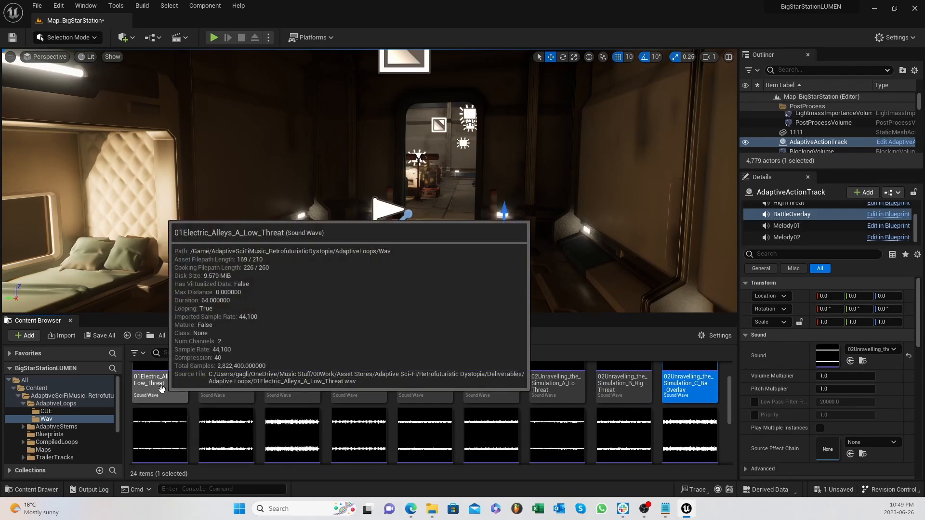
left_click_drag(173, 406, 827, 357)
left_click(786, 227)
left_click(786, 237)
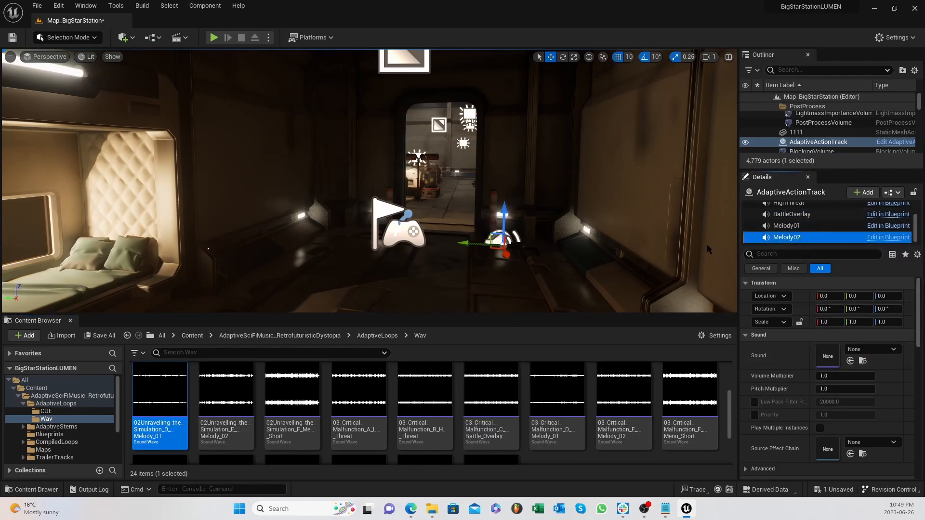
left_click_drag(223, 390, 824, 359)
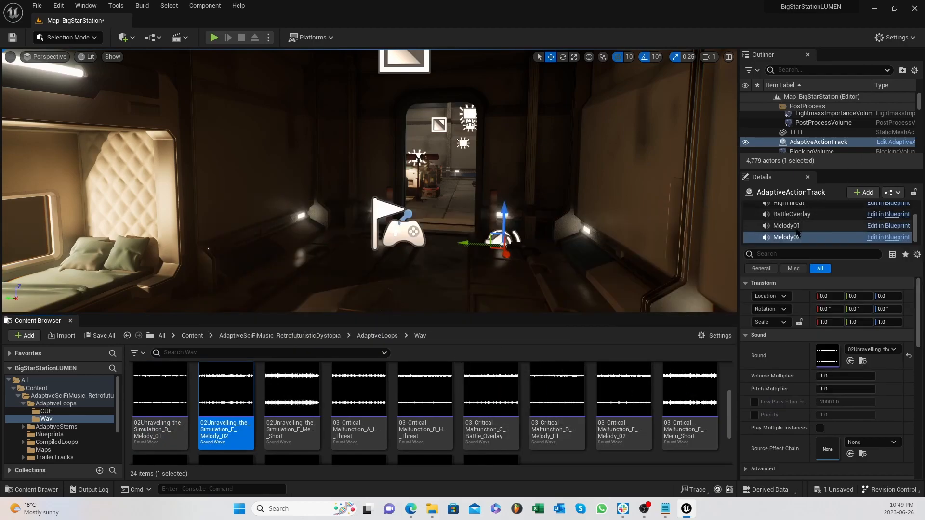
scroll(793, 222, "up", 3)
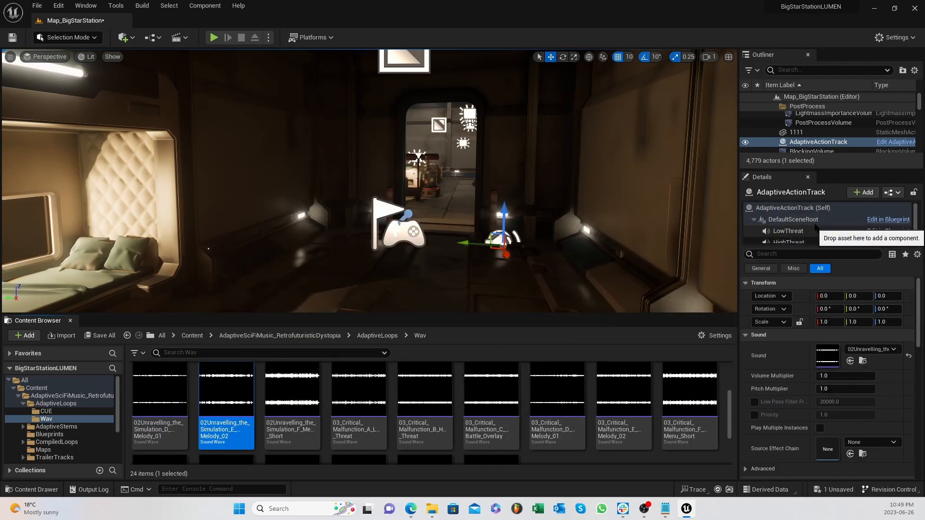
left_click(788, 208)
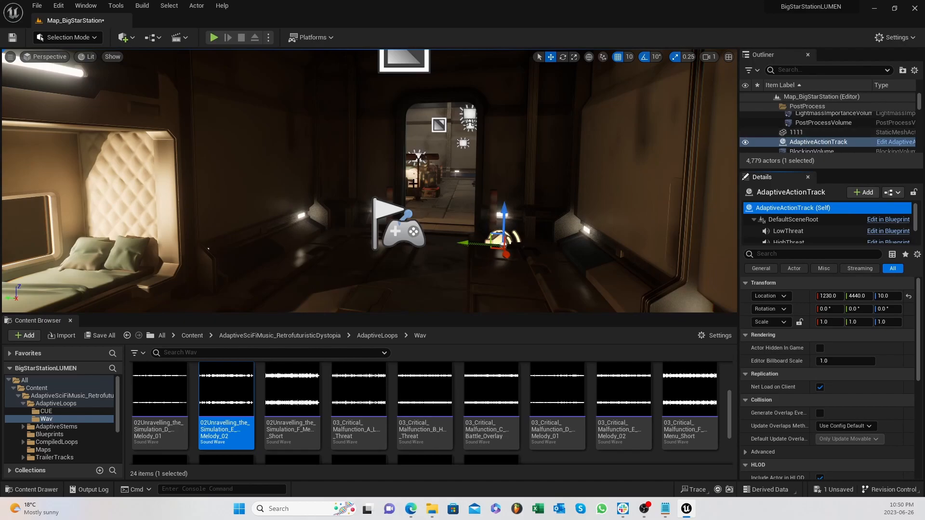
Add the AdaptiveActionMusic blueprint from the pack's Blueprints folder as a component of the PlayerStart actor
left_click(412, 228)
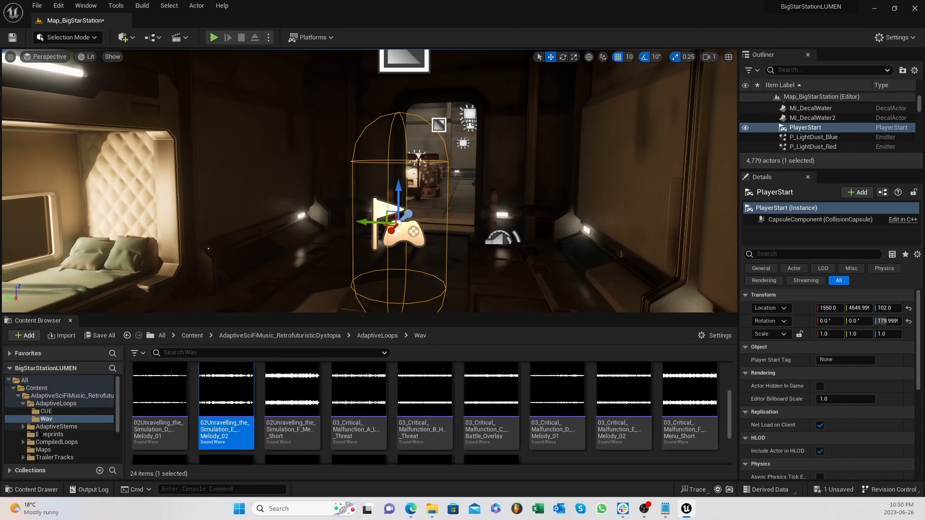
left_click(45, 434)
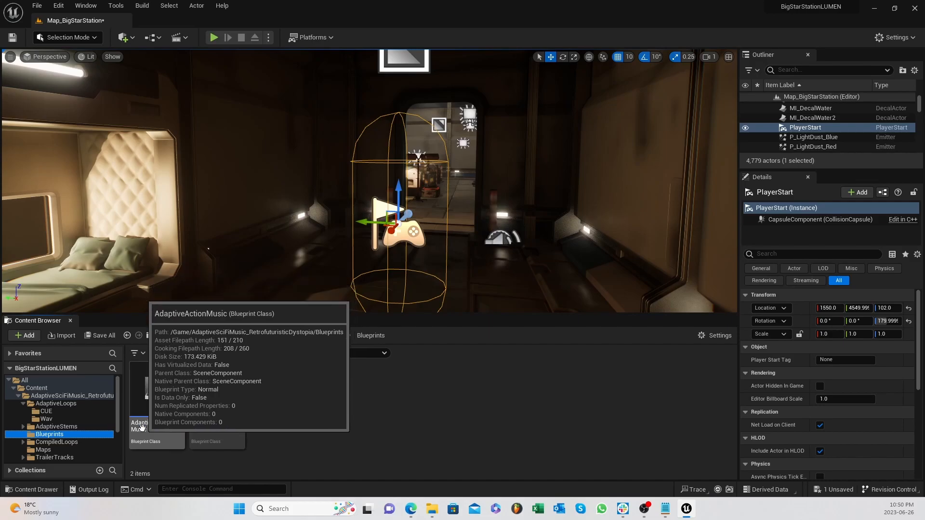
left_click_drag(149, 429, 814, 215)
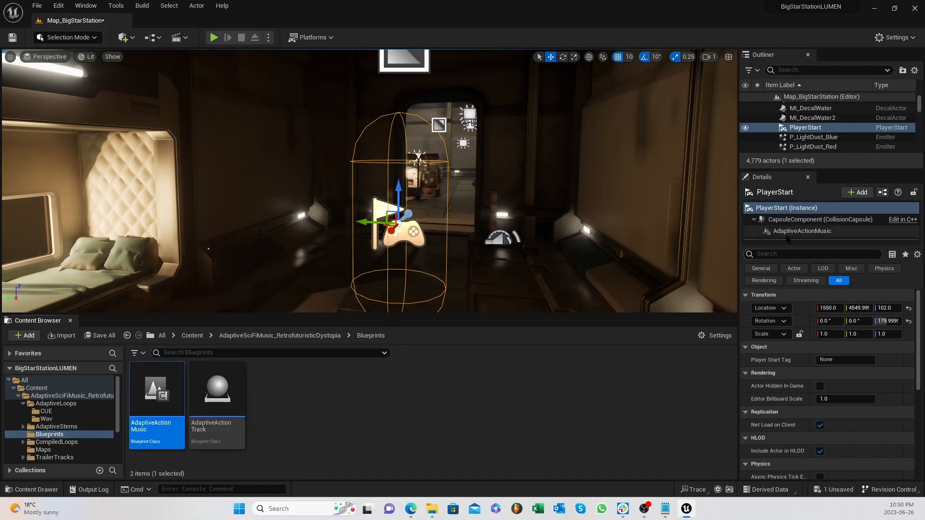
Enable Low Threat On for the AdaptiveActionMusic component and set its Adaptive Action Track to 02UnravellingTheSimulation
left_click(790, 232)
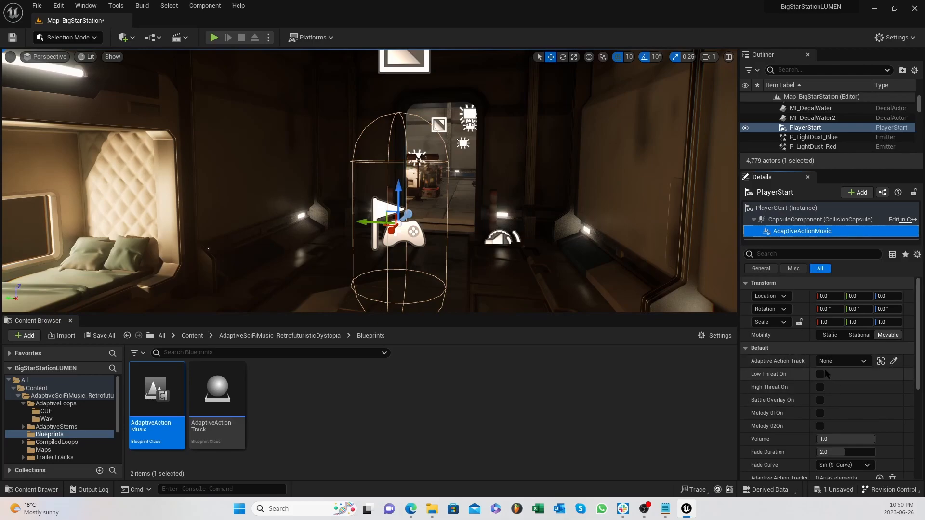
left_click(819, 374)
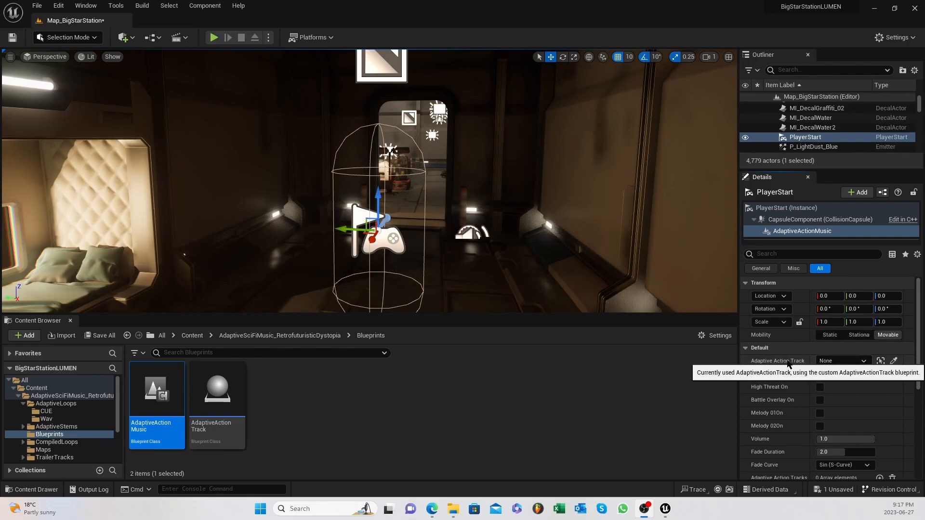
left_click(843, 361)
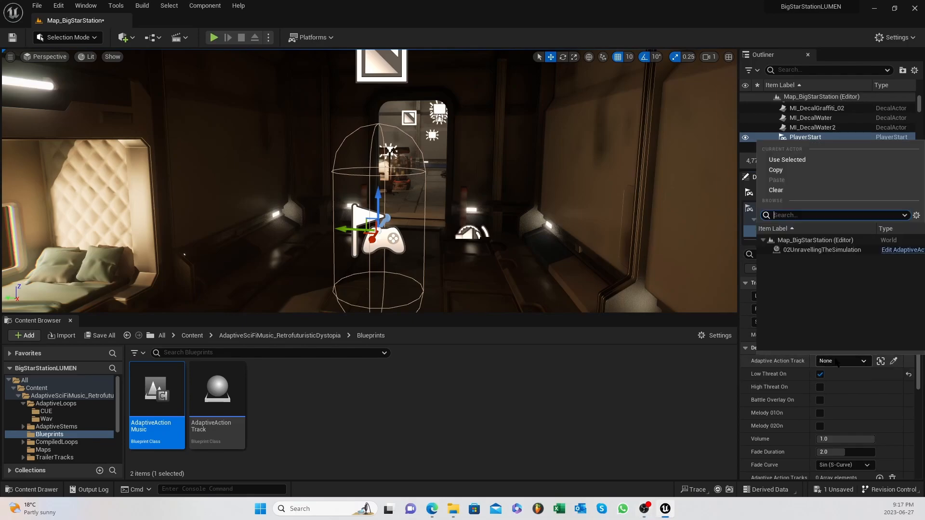
left_click(819, 250)
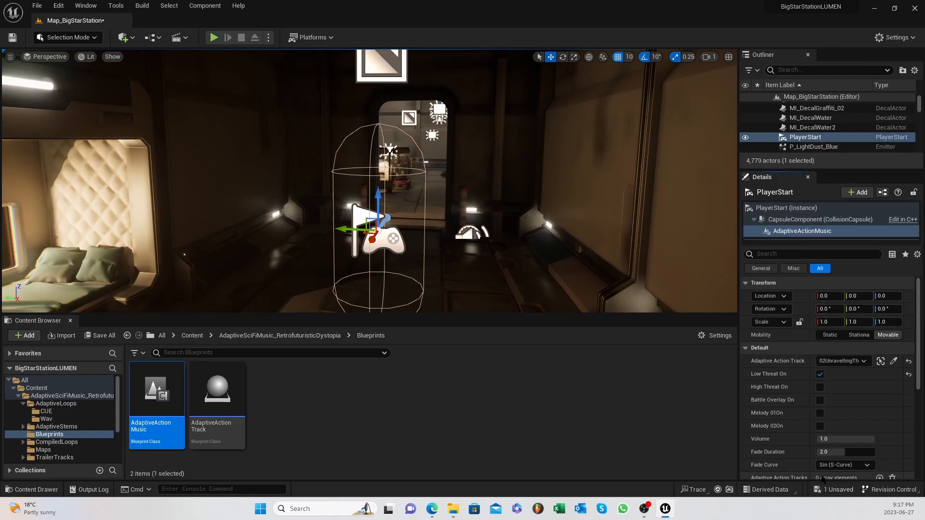
Add one element to the component's Adaptive Action Tracks array and assign the 02UnravellingTheSimulation track to it
scroll(802, 465, "down", 1)
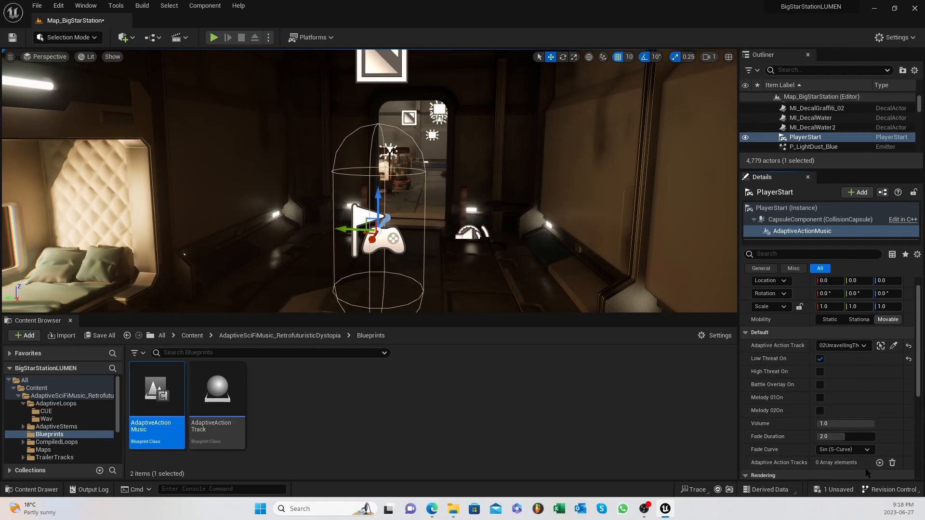
left_click(880, 463)
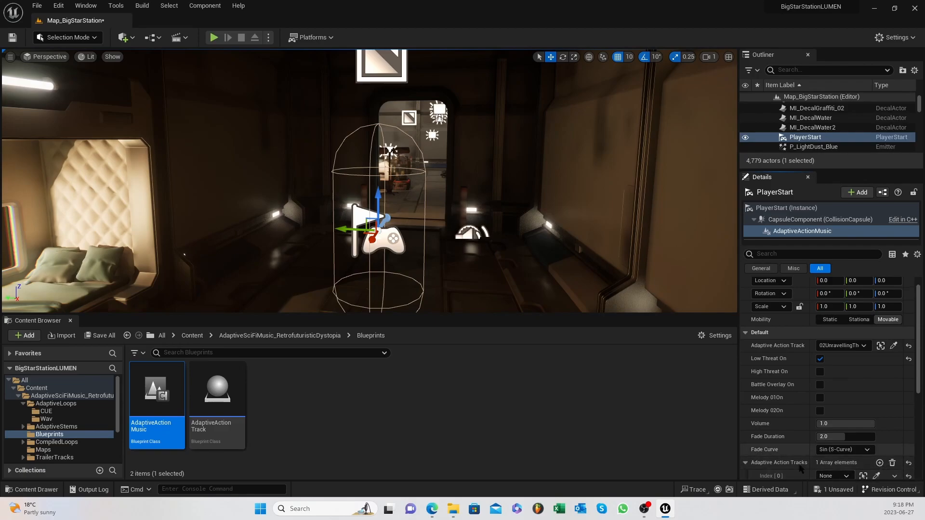
scroll(783, 441, "down", 2)
left_click(833, 445)
left_click(795, 334)
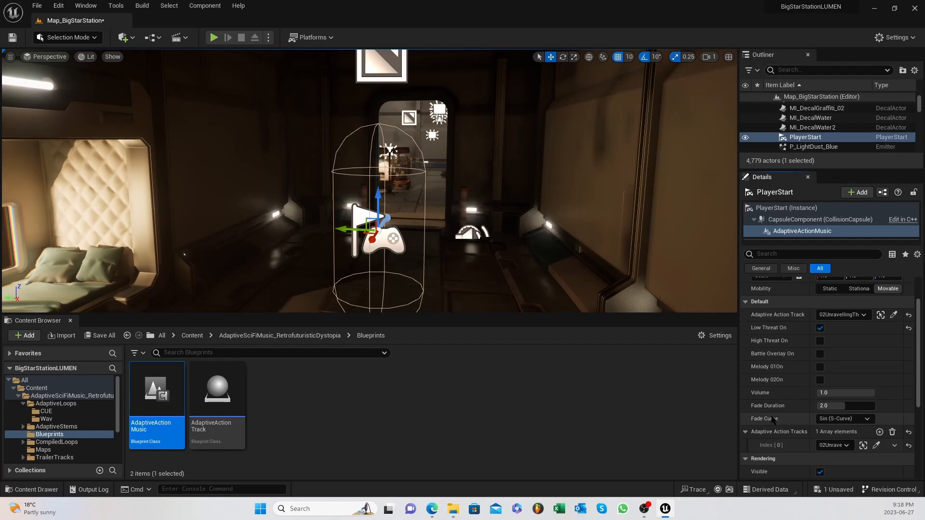
scroll(772, 418, "up", 3)
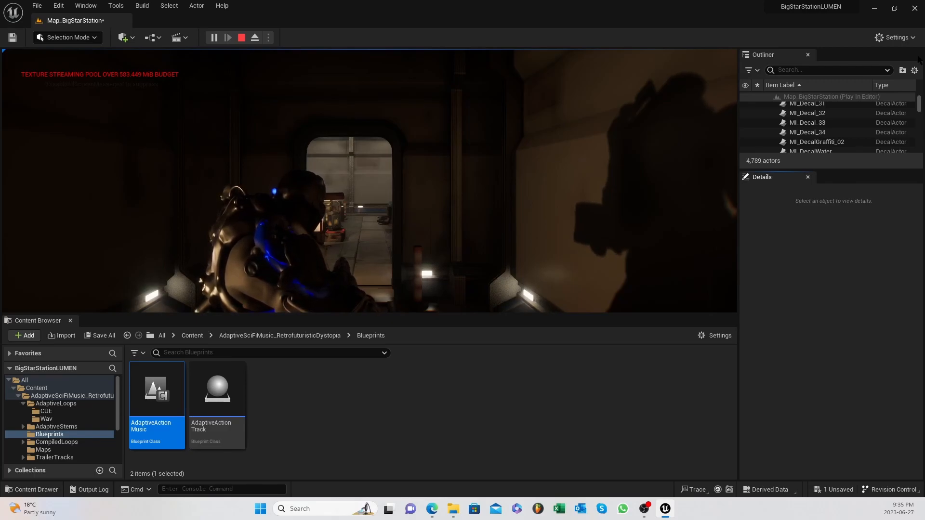
In the running simulation, select PlayerStart's AdaptiveActionMusic component and audition Battle Overlay On by enabling and disabling it
scroll(814, 128, "down", 10)
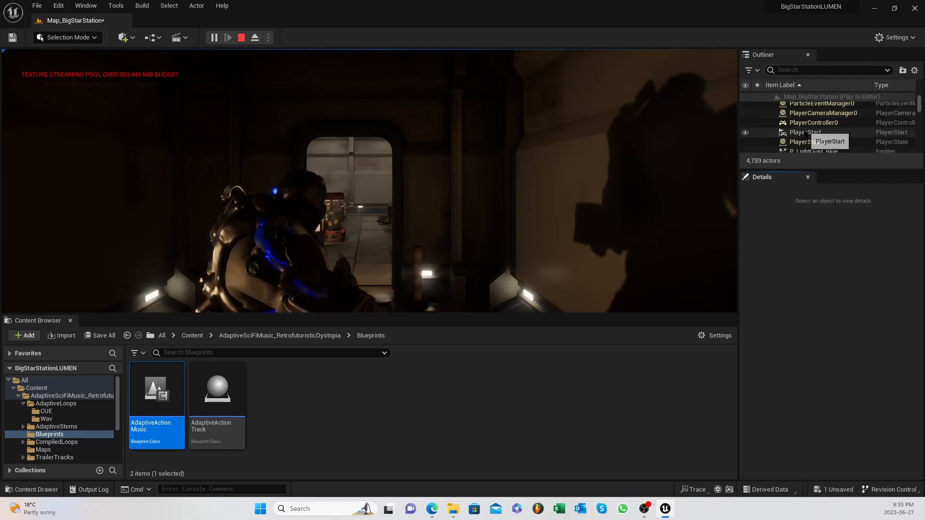
left_click(808, 133)
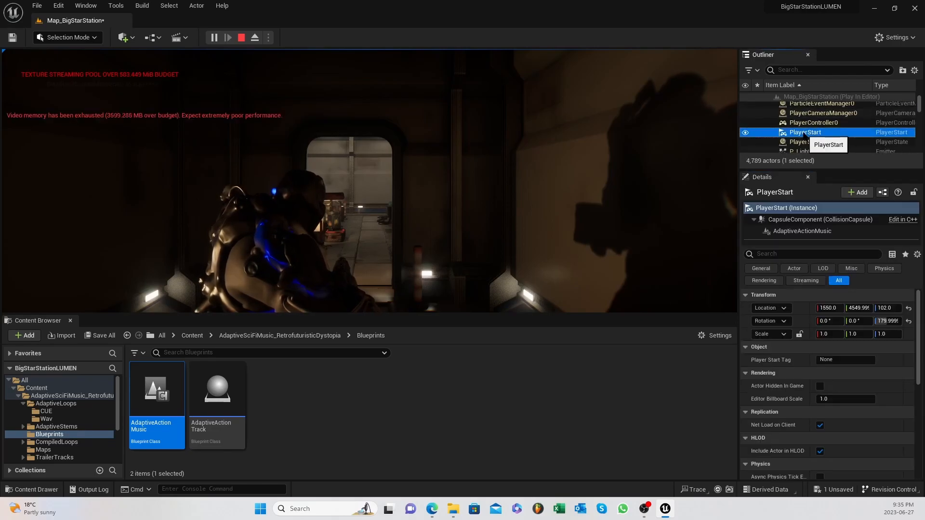
left_click(792, 232)
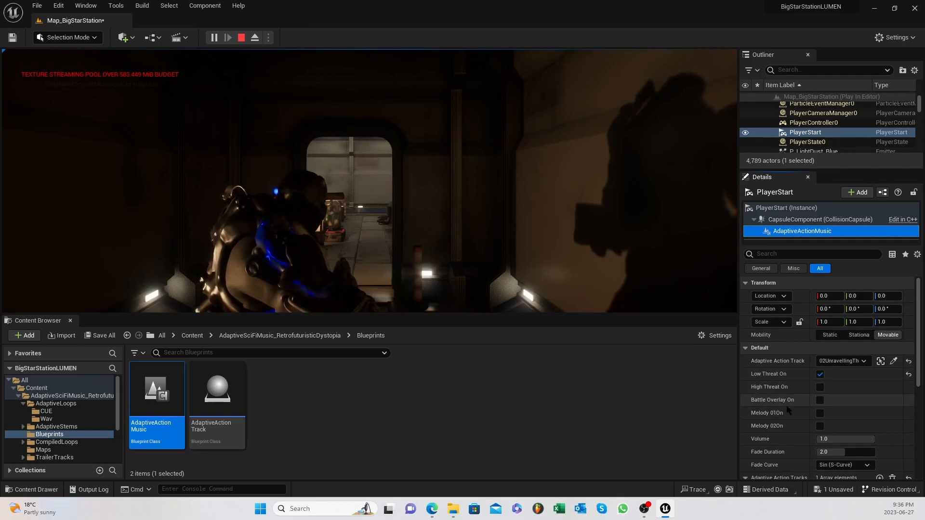
left_click(820, 401)
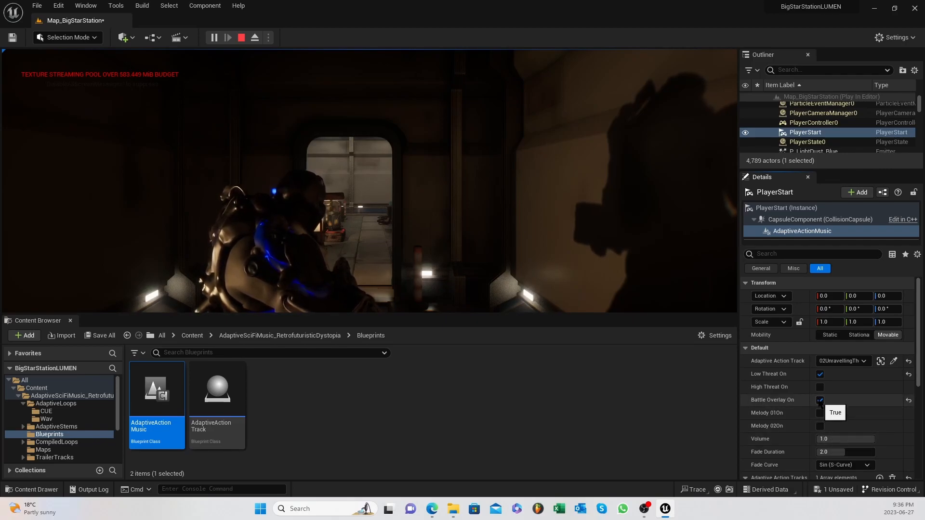
left_click(820, 400)
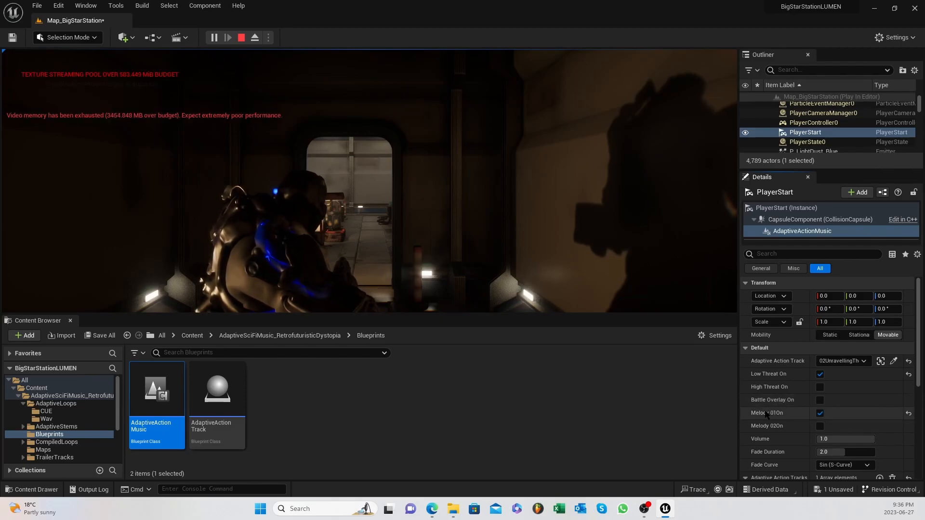
Audition the two melody layers by enabling and disabling Melody 01On, followed by Melody 02On
left_click(821, 414)
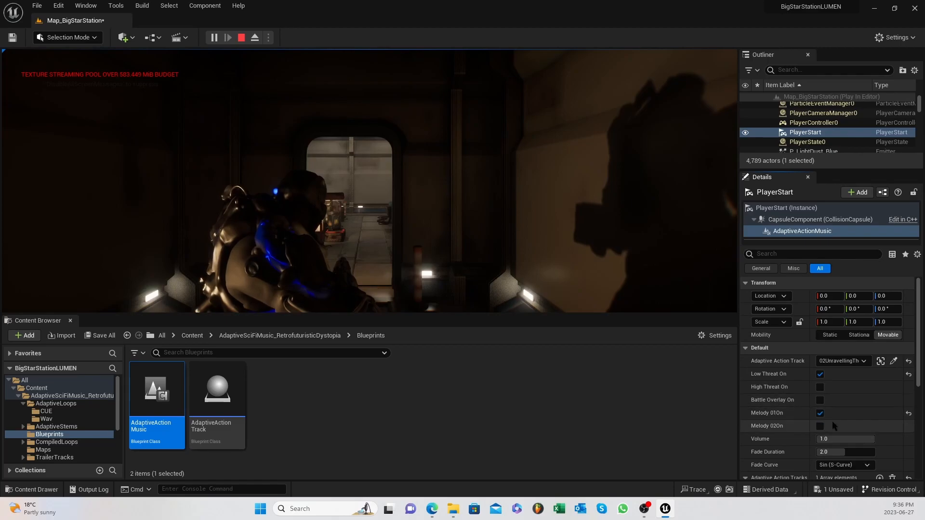
left_click(820, 413)
left_click(820, 426)
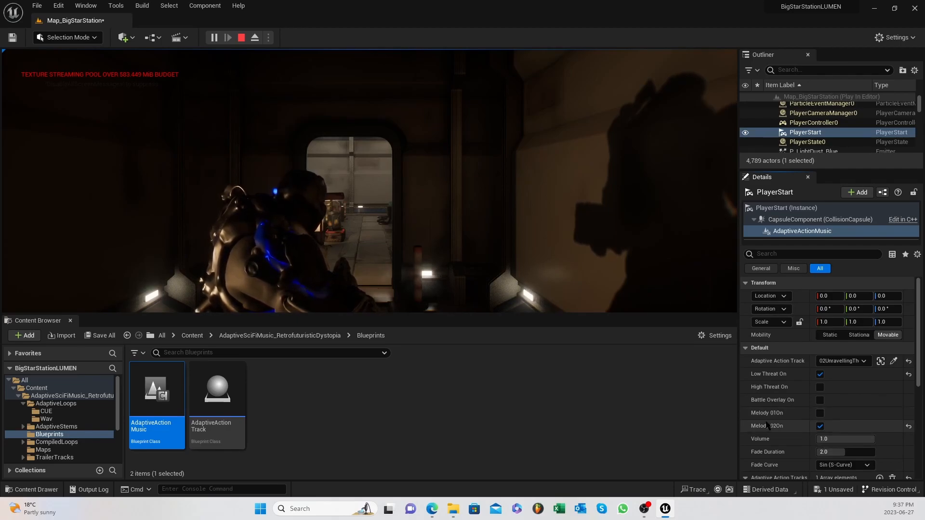
left_click(820, 427)
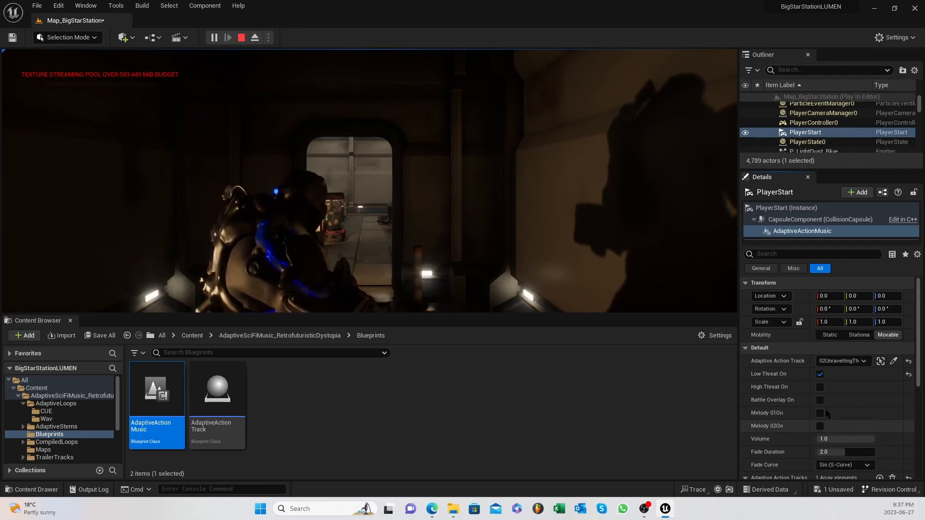
Enable High Threat On and test the music at a Volume of about 0.336, followed by 0.624
left_click(820, 387)
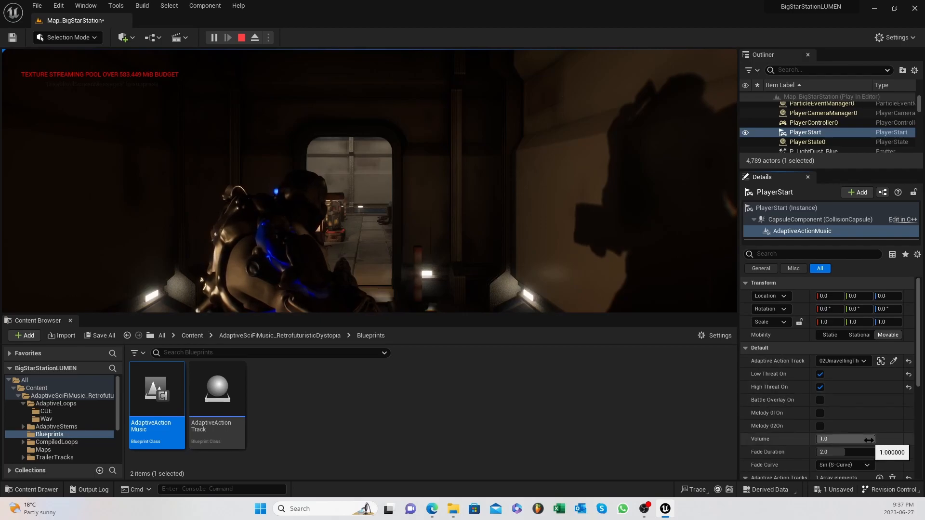
left_click_drag(863, 438, 836, 439)
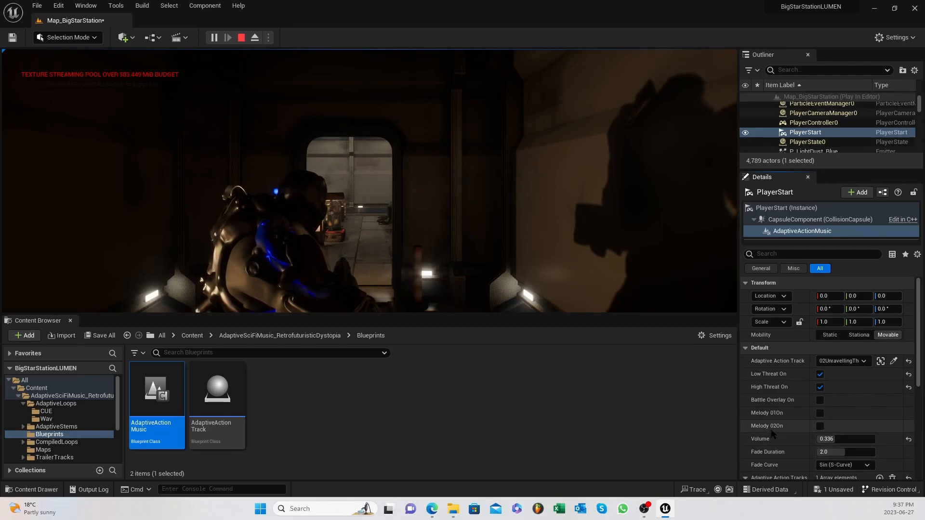
left_click(831, 439)
type("0.624")
key("Return")
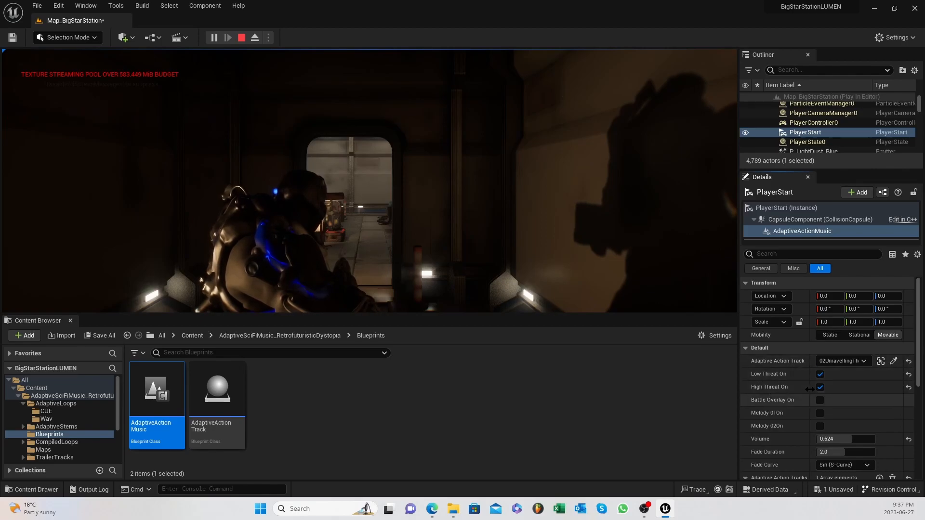
Restore Volume to 1.0 and switch off Low Threat On and High Threat On, auditioning High Threat once by itself
left_click(820, 387)
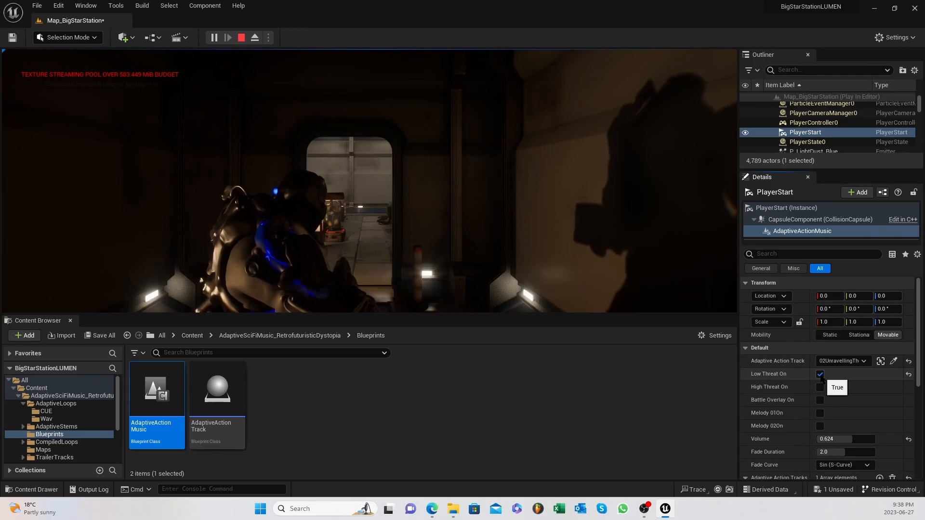
left_click_drag(850, 439, 876, 439)
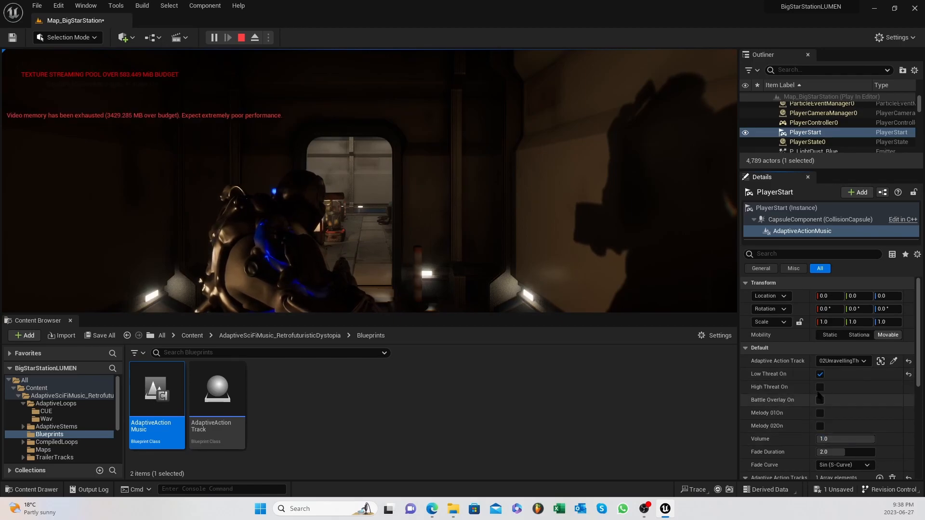
left_click(820, 375)
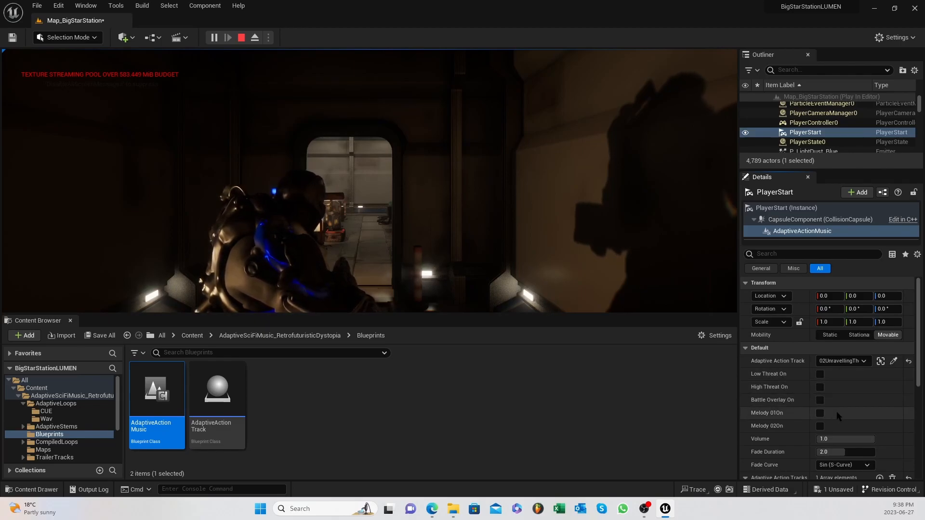
left_click(820, 388)
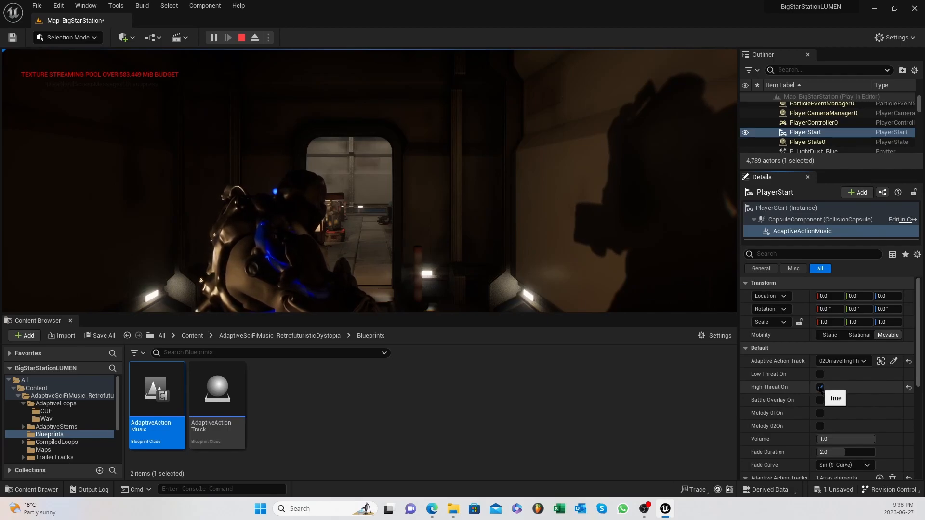
left_click(820, 388)
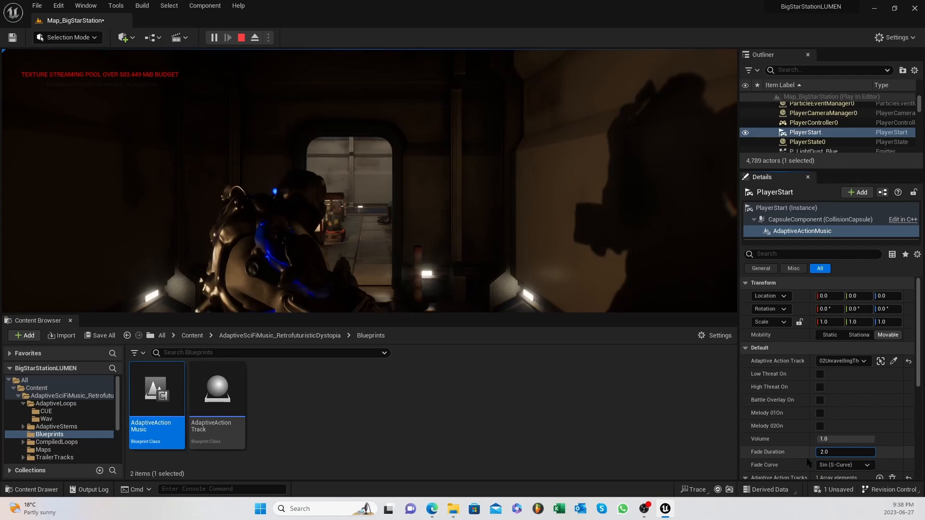
Test a Fade Duration of about 0.464 by toggling Low Threat On and Melody 01On, and stop the simulation
left_click_drag(821, 453, 801, 453)
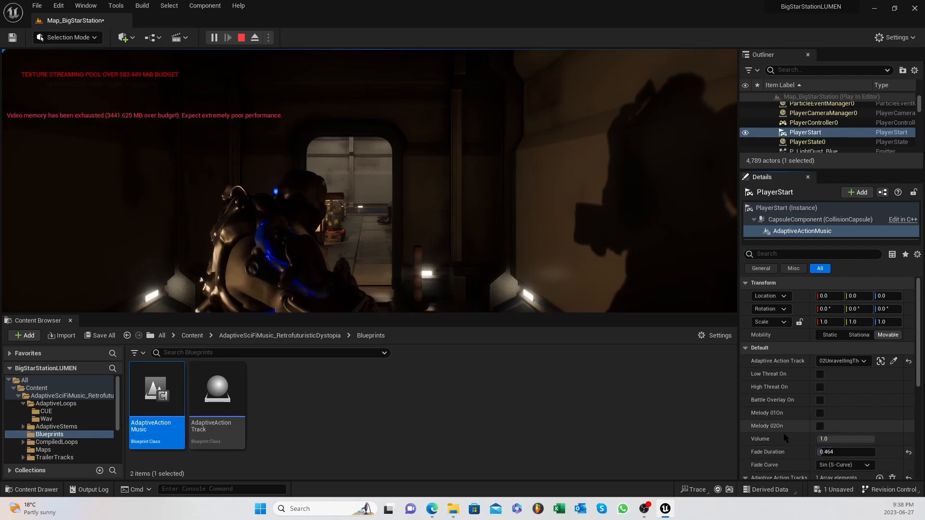
left_click(820, 375)
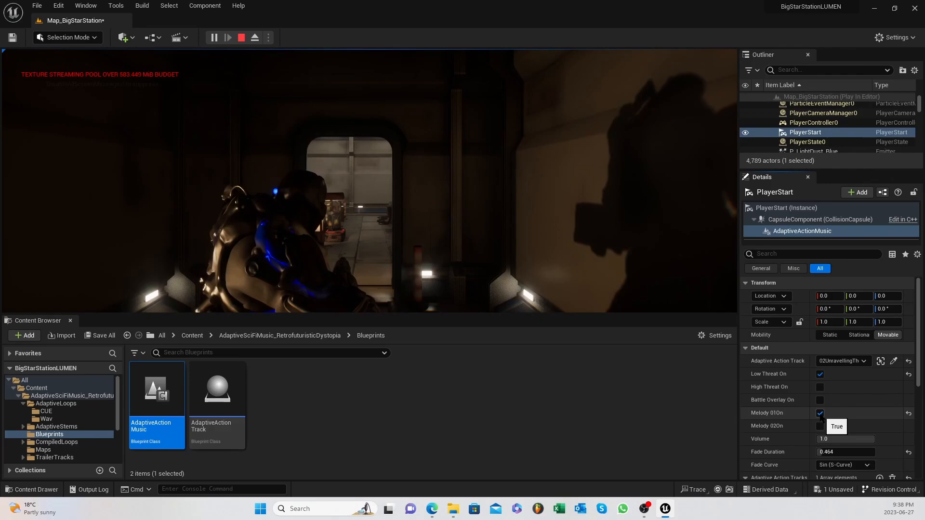
left_click(819, 414)
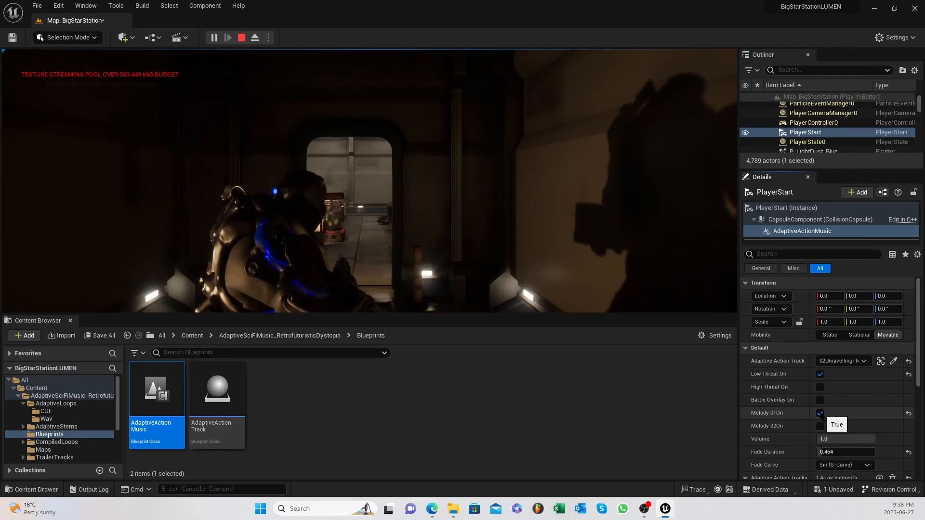
left_click(819, 413)
left_click(820, 375)
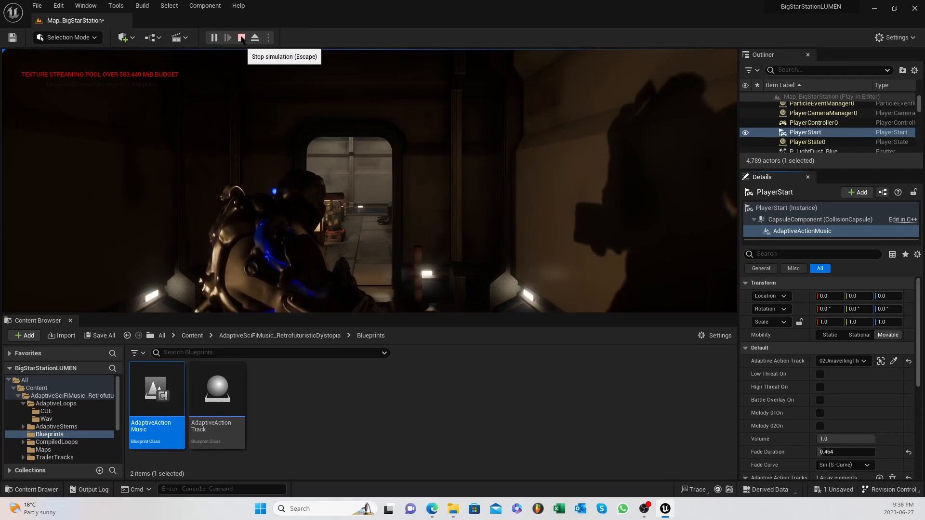
left_click(241, 37)
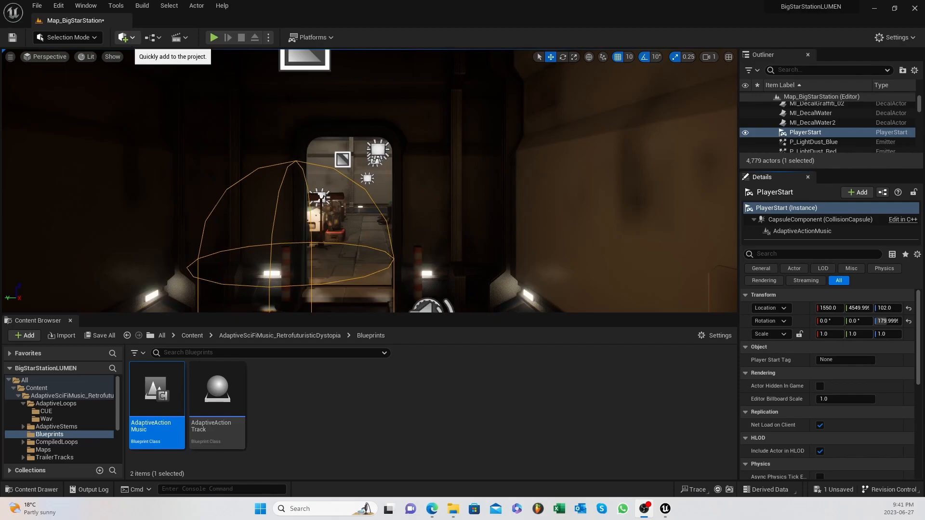
Place a Trigger Volume in the large room with the cargo crates beyond the player start corridor
key("w")
right_click_drag(369, 181, 339, 202)
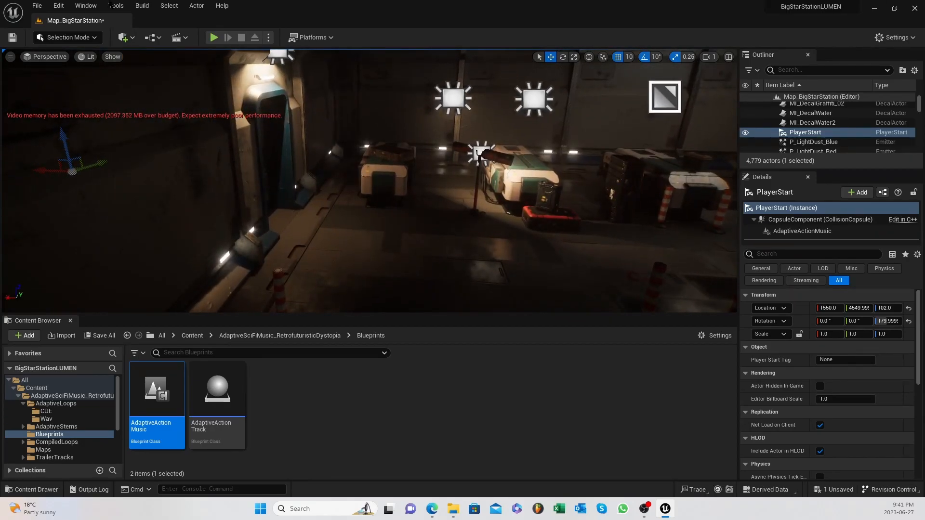
left_click(125, 37)
mouse_move(162, 182)
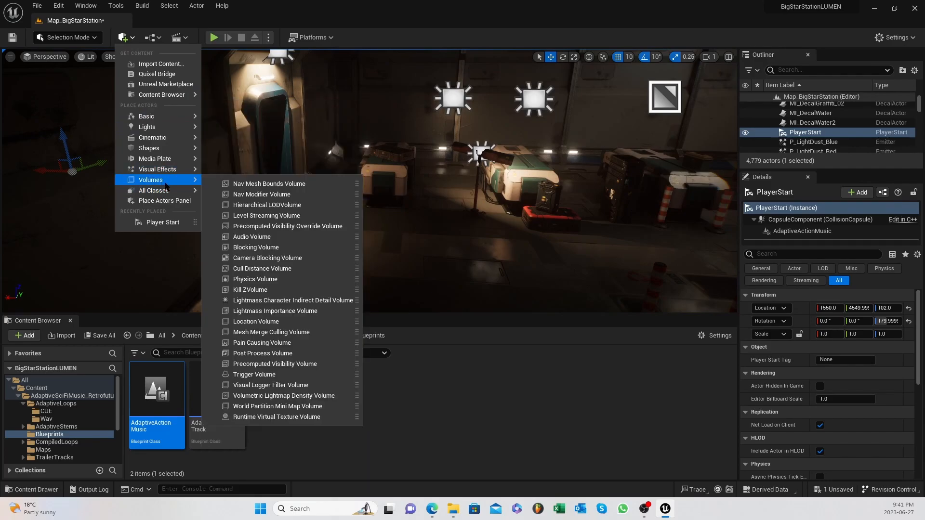
left_click(289, 376)
Set the Trigger Volume's scale to 7.0 in X, 7.0 in Y and 2.0 in Z
left_click(830, 334)
type("25")
key("Tab")
type("25")
key("Tab")
type("2")
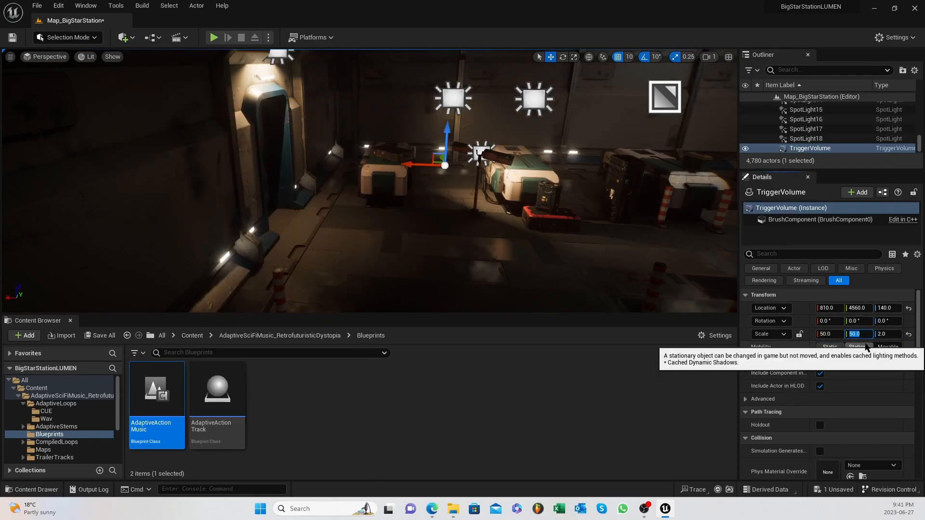
key("Return")
left_click(825, 334)
type("15")
key("Tab")
left_click(830, 334)
type("7")
key("Tab")
type("7")
key("Tab")
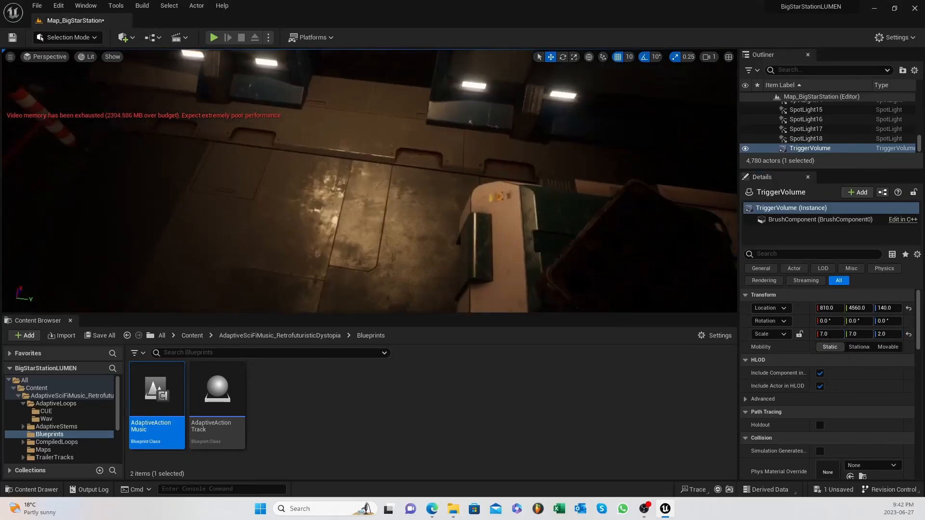
Move the Trigger Volume along the X axis to an X location of 410
mouse_move(370, 182)
right_mouse_down()
mouse_move(463, 193)
mouse_move(369, 193)
right_mouse_up()
left_click_drag(525, 251, 400, 266)
right_click_drag(400, 267, 486, 260)
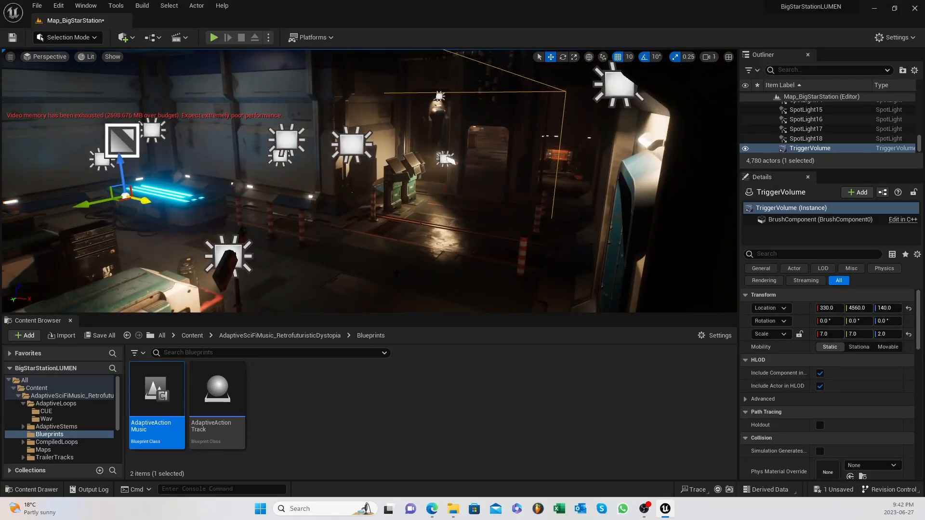
left_click_drag(144, 200, 171, 207)
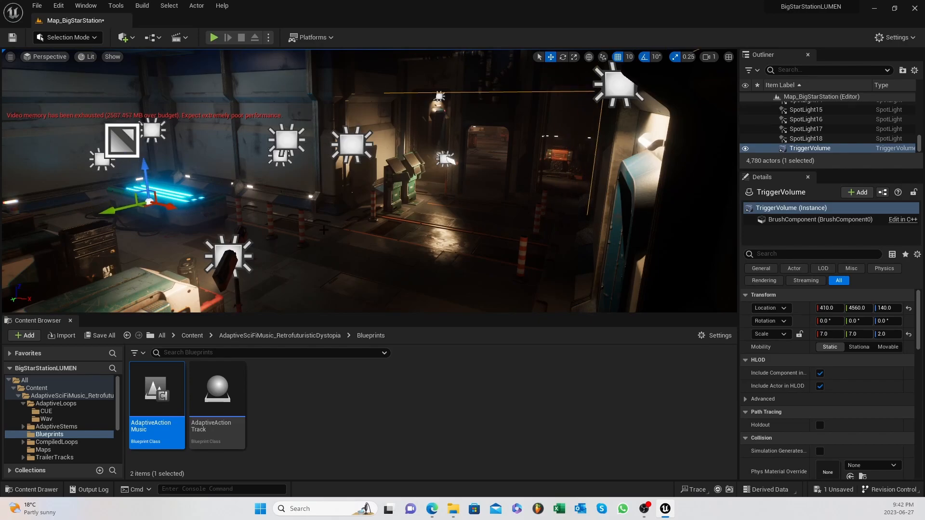
right_click_drag(446, 159, 356, 235)
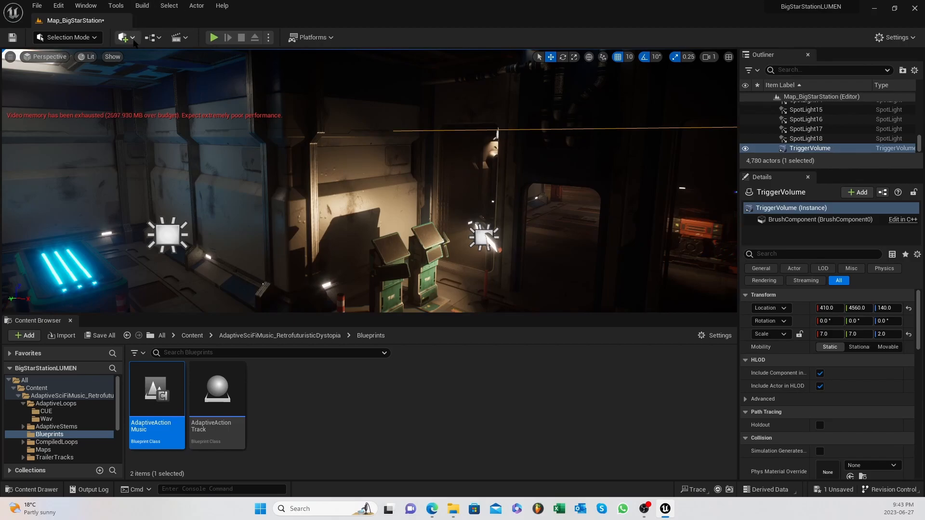
Open the Level Blueprint and add a reference to the Trigger Volume above Event BeginPlay in the event graph
left_click(153, 39)
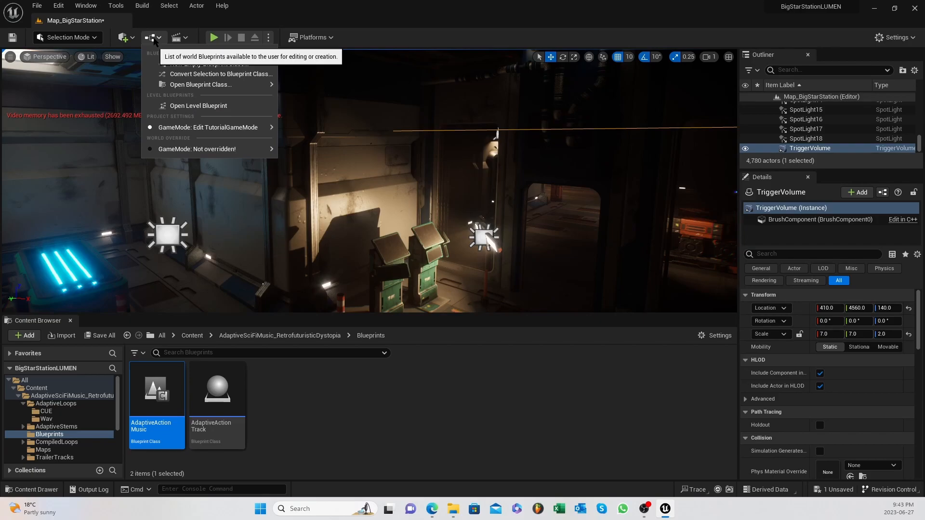
left_click(185, 106)
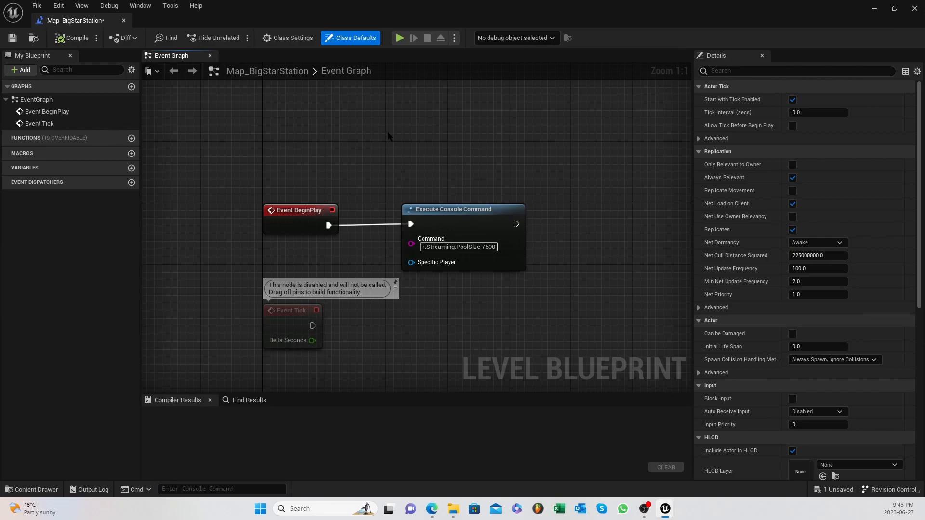
right_click(337, 111)
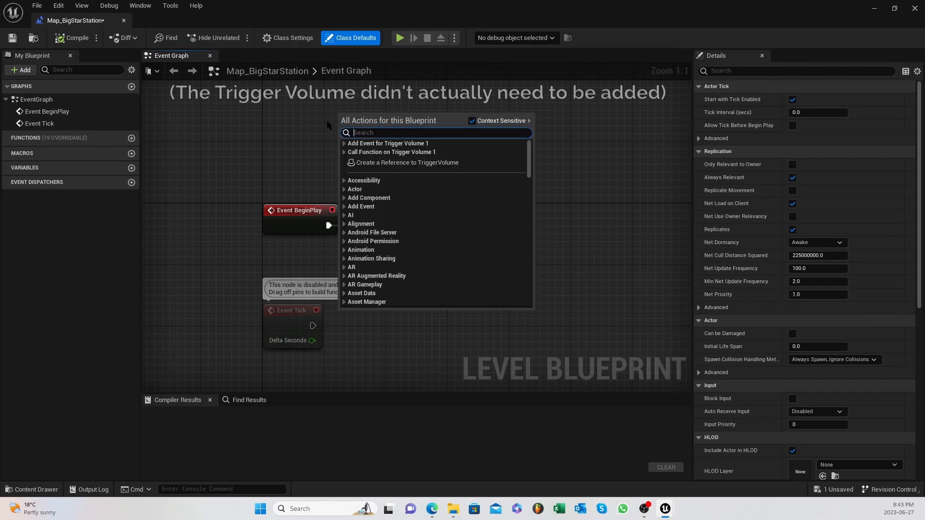
left_click(392, 163)
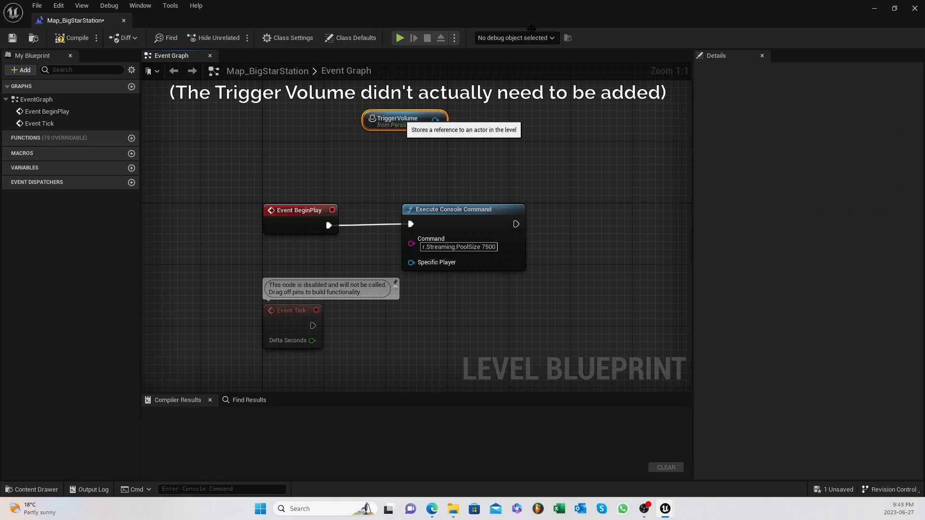
Select the PlayerStart actor in the level and add a reference to it in the Level Blueprint, below the TriggerVolume reference
double_click(368, 119)
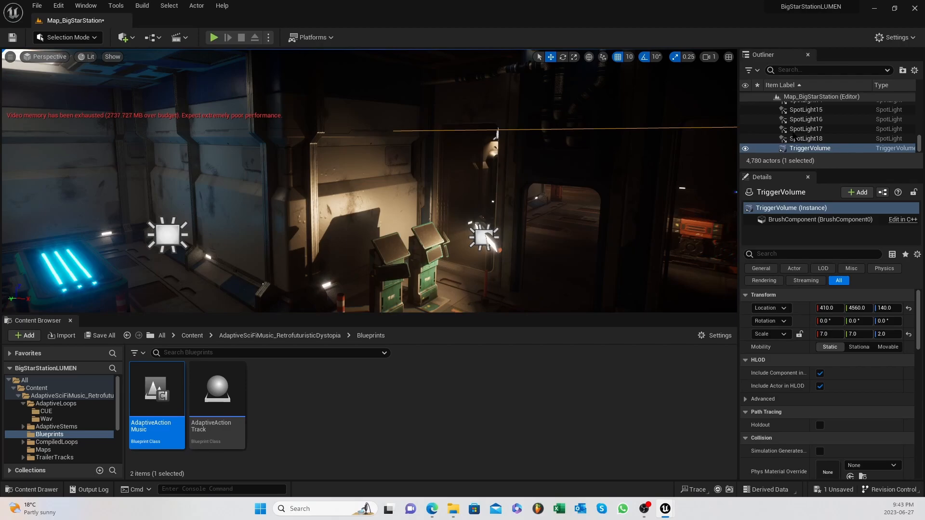
scroll(794, 136, "up", 2)
scroll(794, 135, "up", 2)
right_click_drag(370, 181, 370, 181)
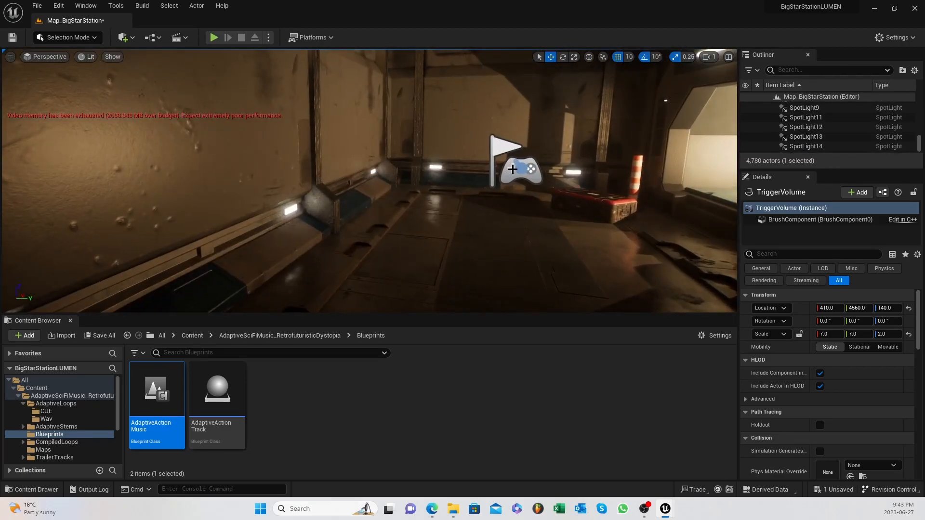
left_click(513, 169)
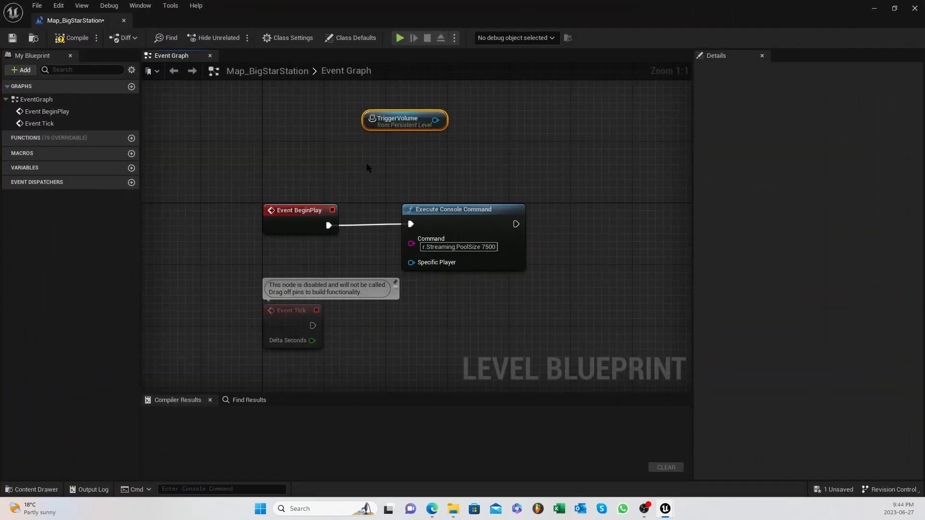
right_click(407, 156)
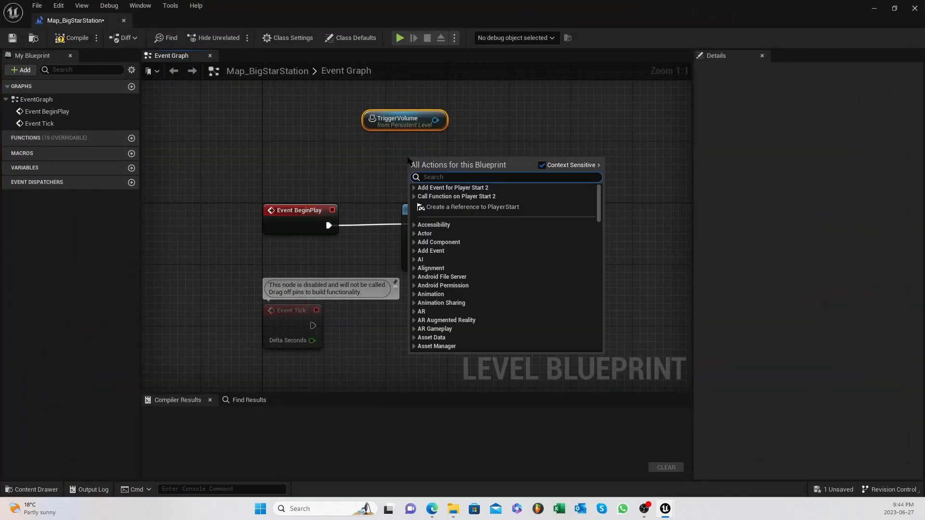
key("Escape")
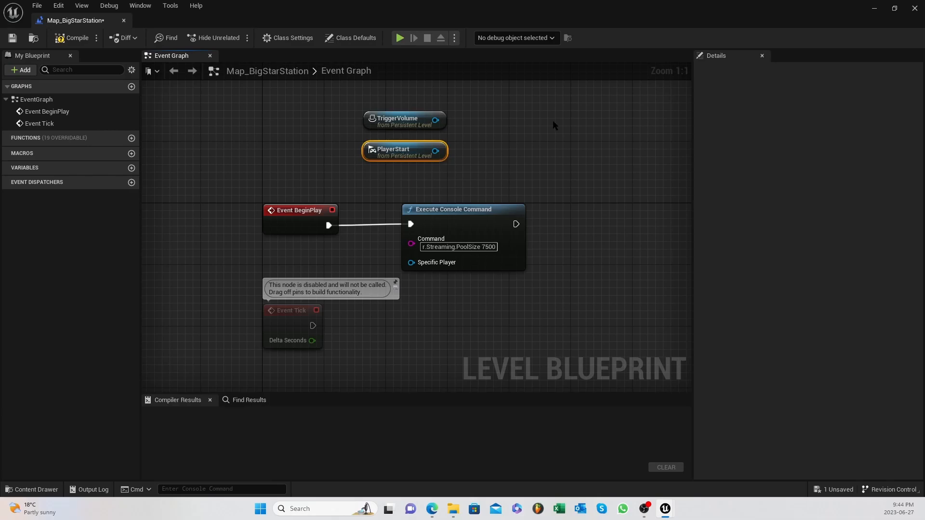
Add a Get Component by Class node from the PlayerStart reference with AdaptiveActionMusic as component class, and line up the PlayerStart node beside it
left_click_drag(435, 151, 481, 152)
type("get")
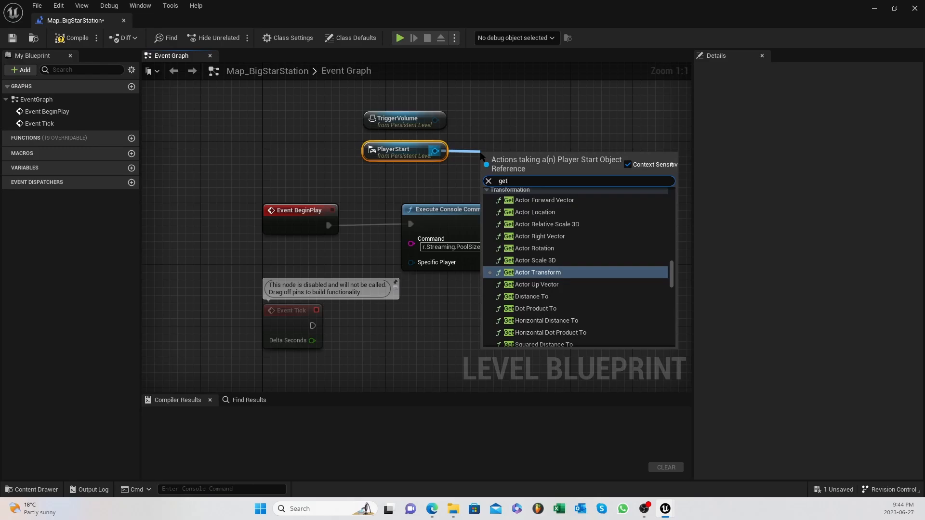
type("com")
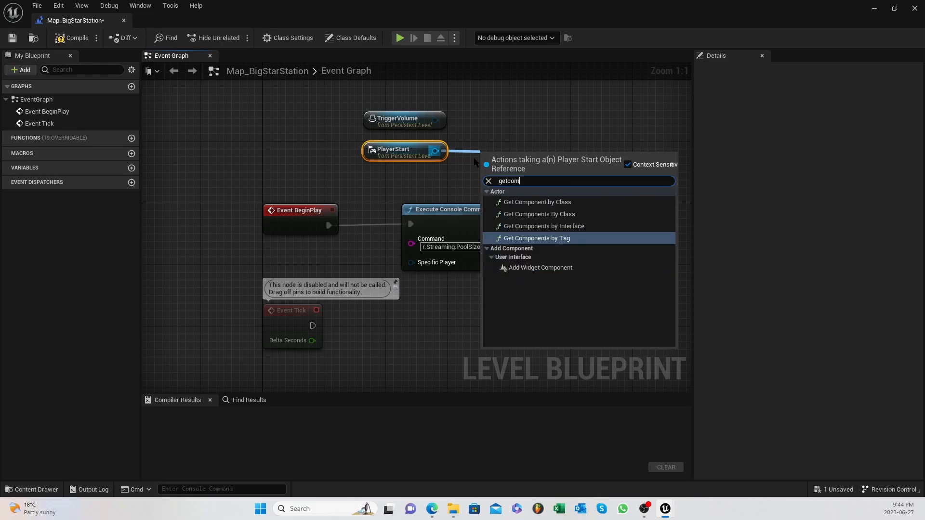
left_click(529, 202)
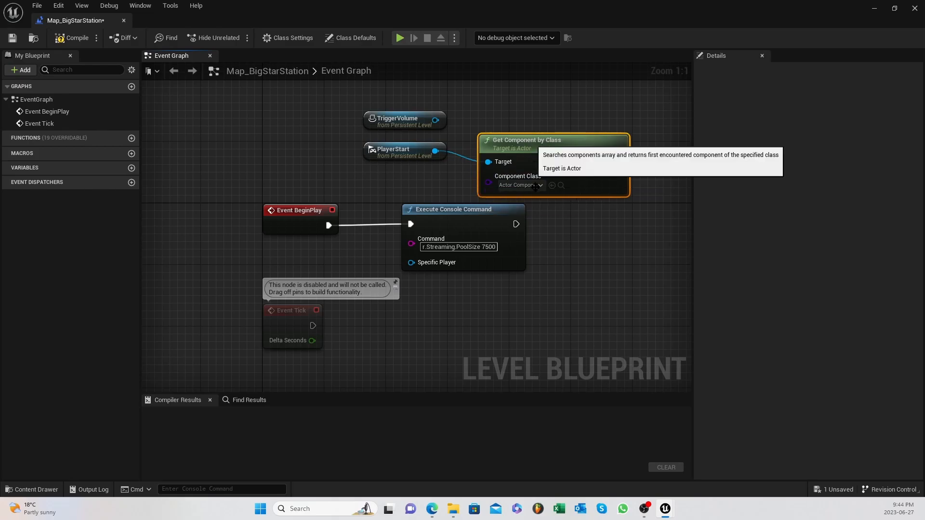
left_click(537, 185)
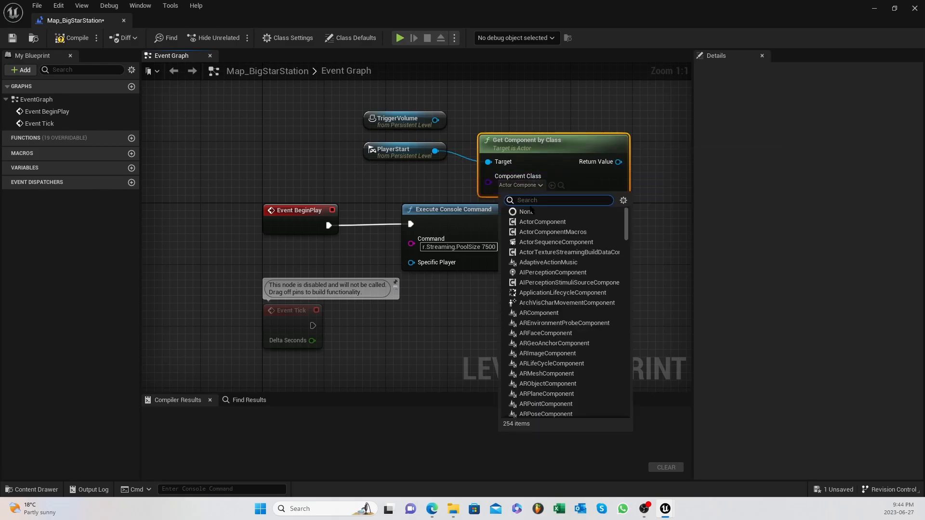
left_click(548, 262)
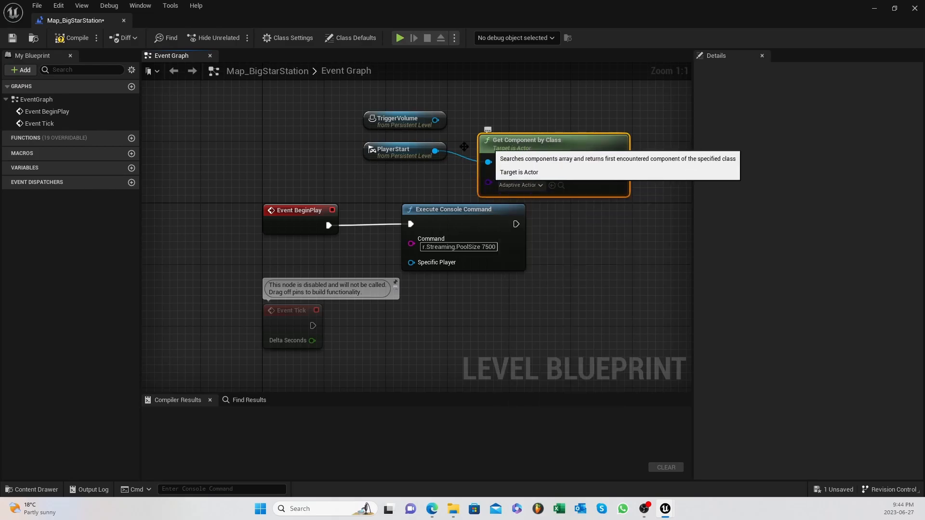
left_click_drag(415, 152, 405, 168)
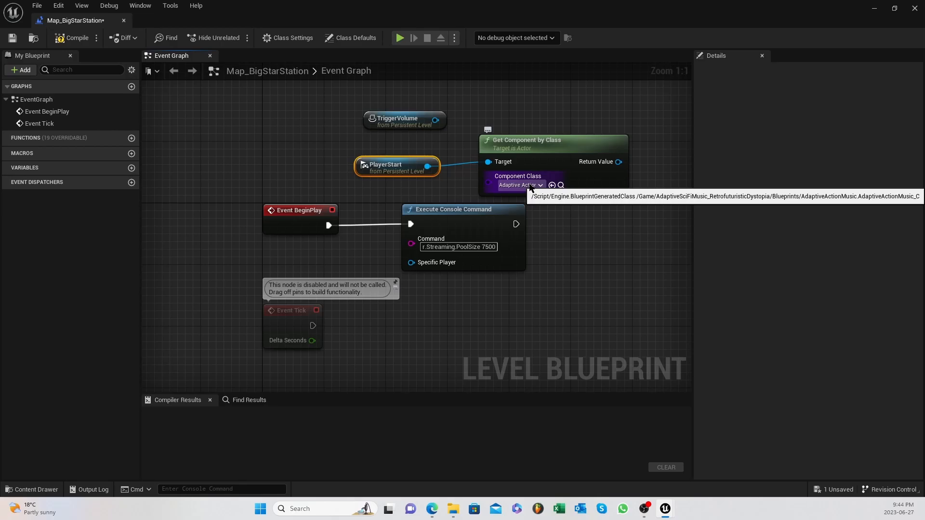
Add a Set High Threat On node from the Return Value of Get Component by Class and place it above that output
right_click_drag(512, 104, 494, 149)
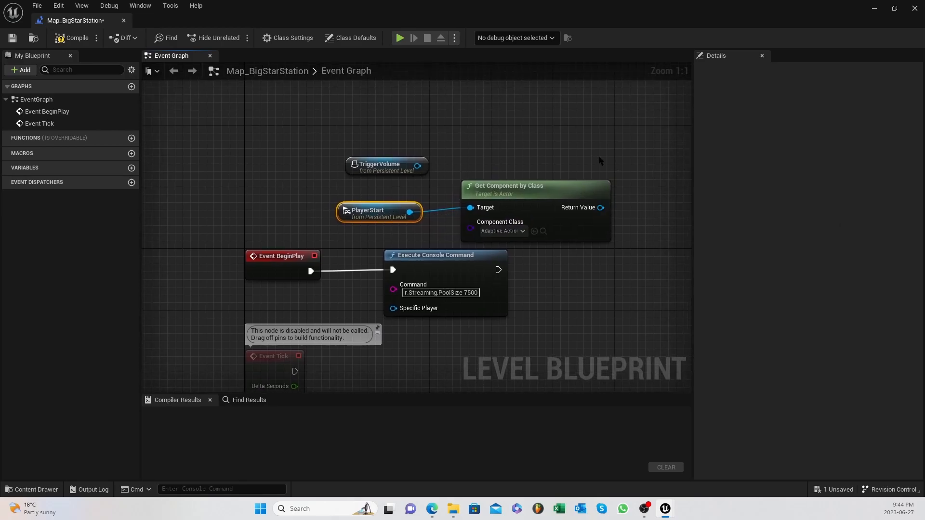
right_click(536, 151)
left_click(531, 147)
right_click_drag(607, 155, 524, 124)
left_click_drag(520, 177, 558, 168)
type("get")
scroll(643, 272, "down", 10)
scroll(643, 275, "down", 10)
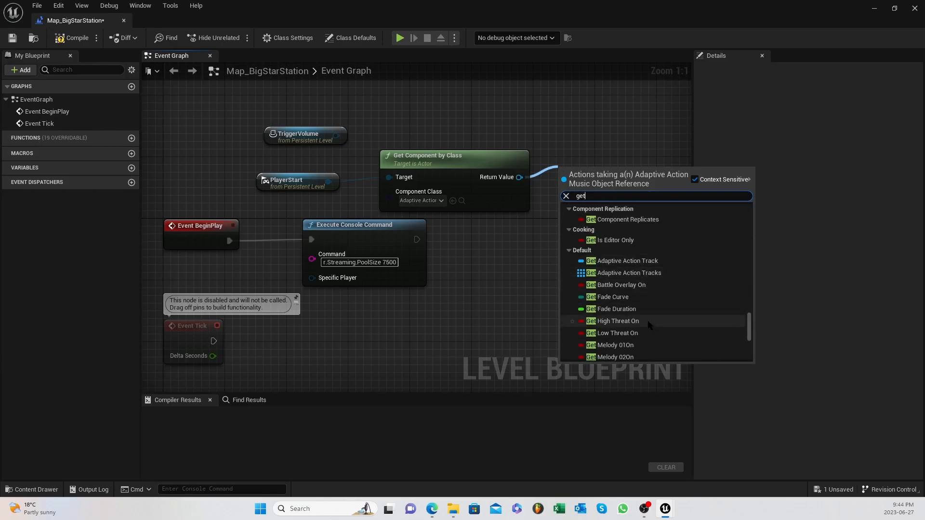
scroll(646, 320, "down", 2)
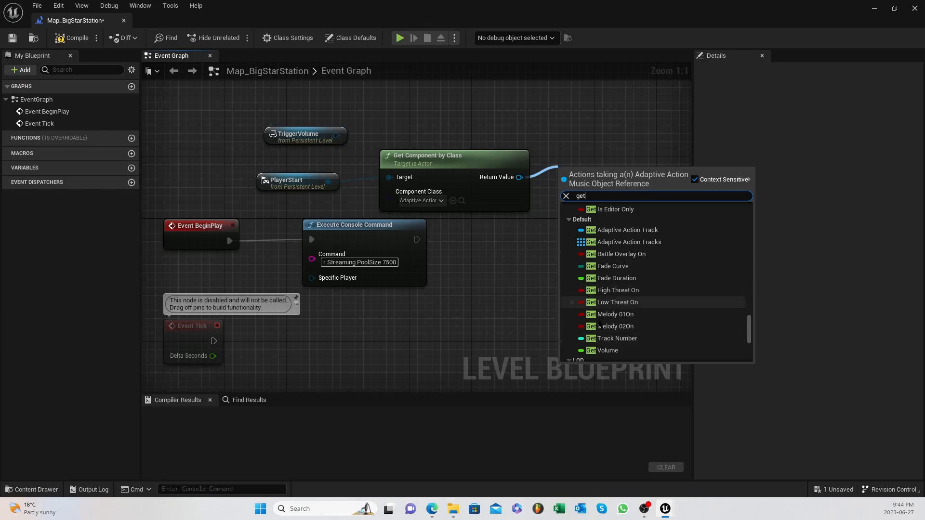
scroll(620, 276, "down", 1)
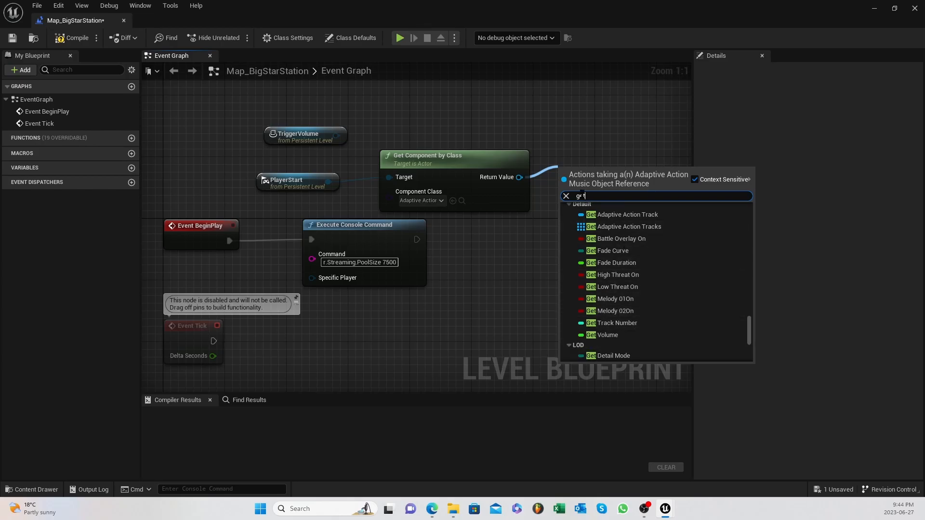
type("sethigh")
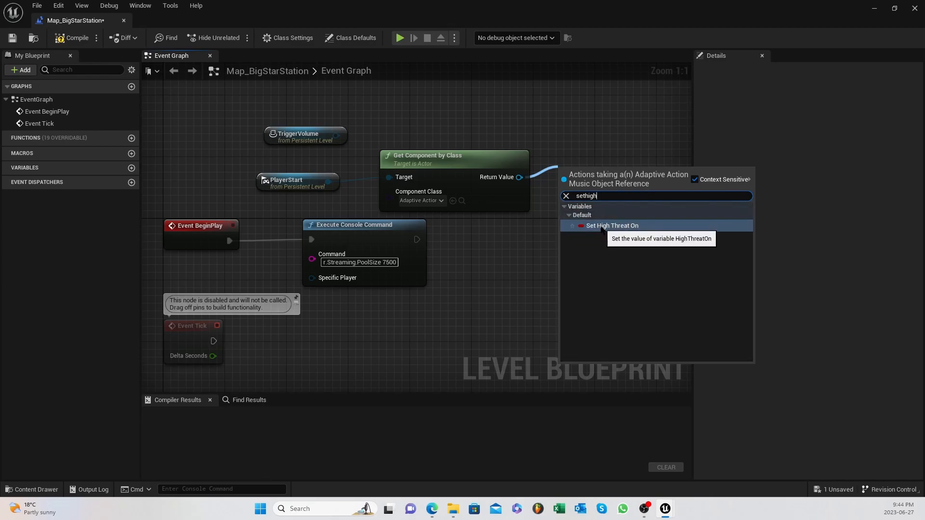
left_click(618, 226)
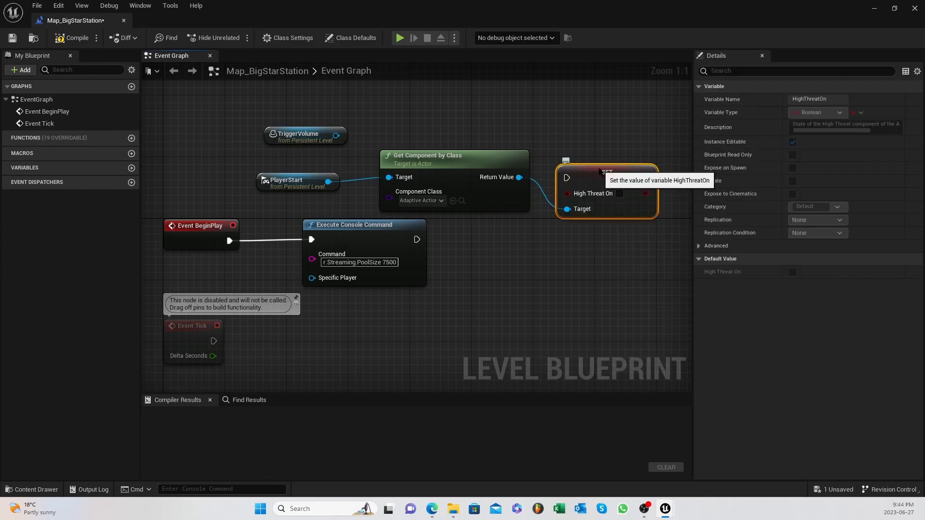
left_click_drag(599, 171, 591, 116)
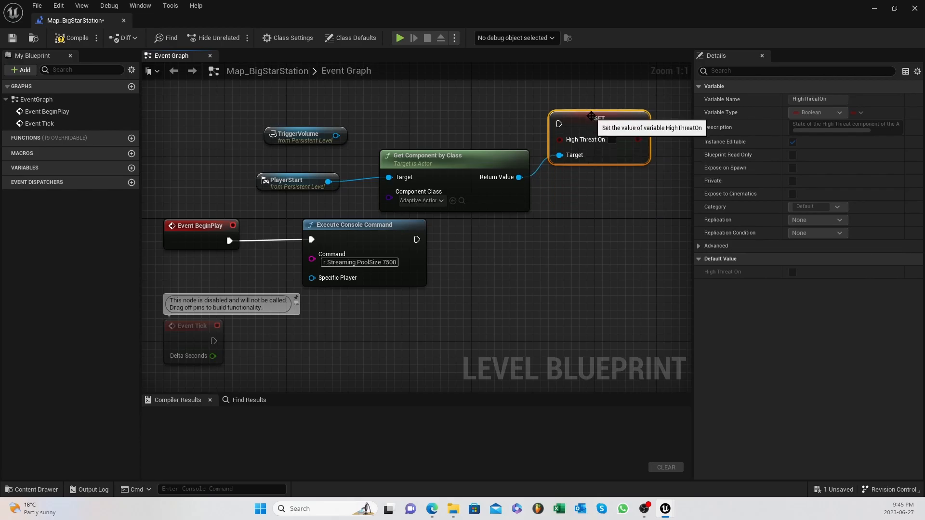
Duplicate the Set High Threat On node below the original and connect the Return Value of Get Component by Class to its Target
right_click(591, 118)
left_click(624, 171)
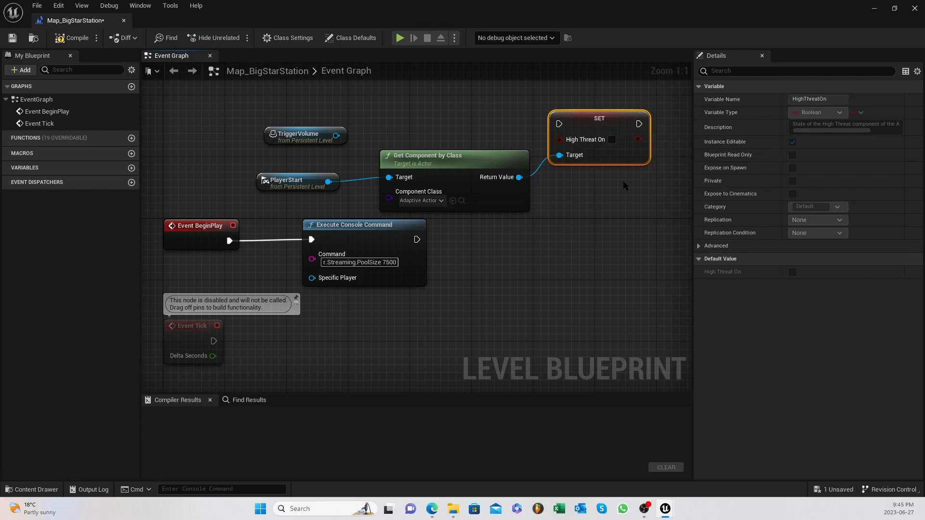
left_click_drag(652, 115, 629, 196)
left_click_drag(519, 177, 575, 234)
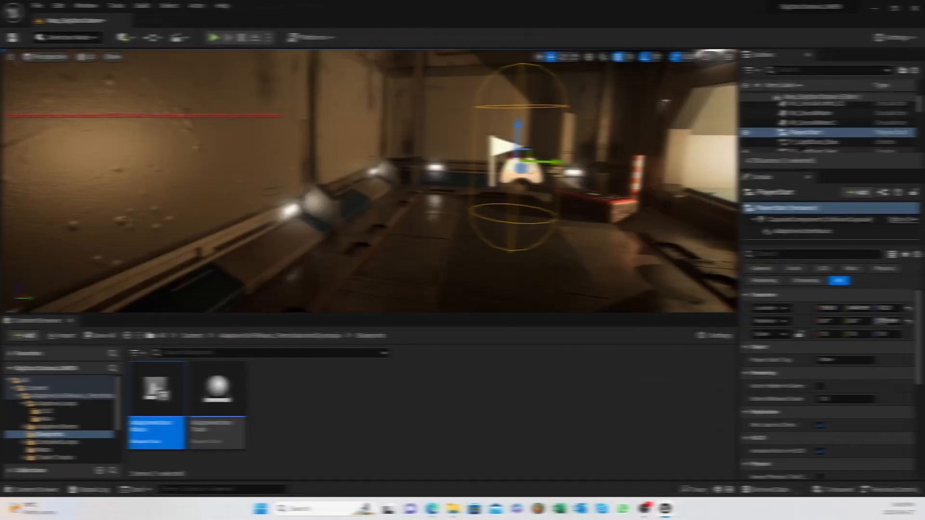
Find and select the Trigger Volume in the level's actors, and add its On Actor Begin Overlap event to the Level Blueprint
right_click_drag(488, 209, 722, 190)
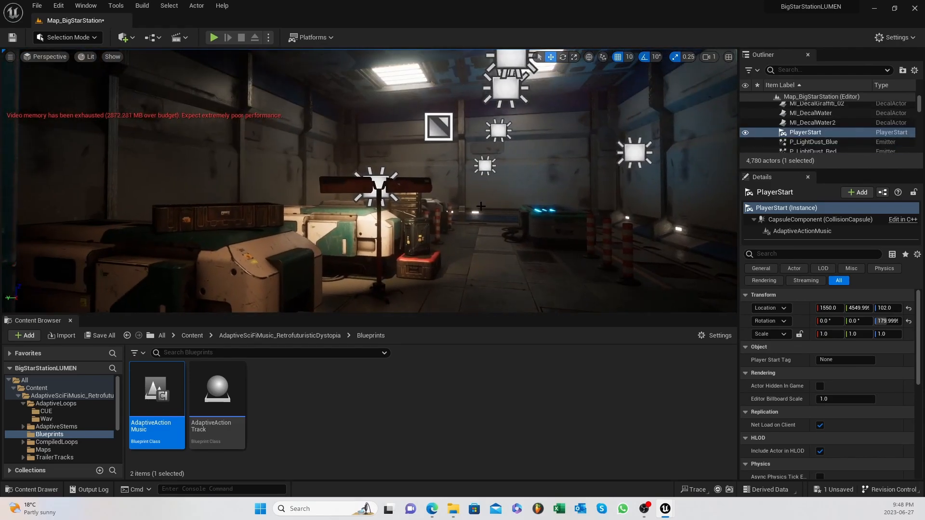
scroll(806, 131, "down", 10)
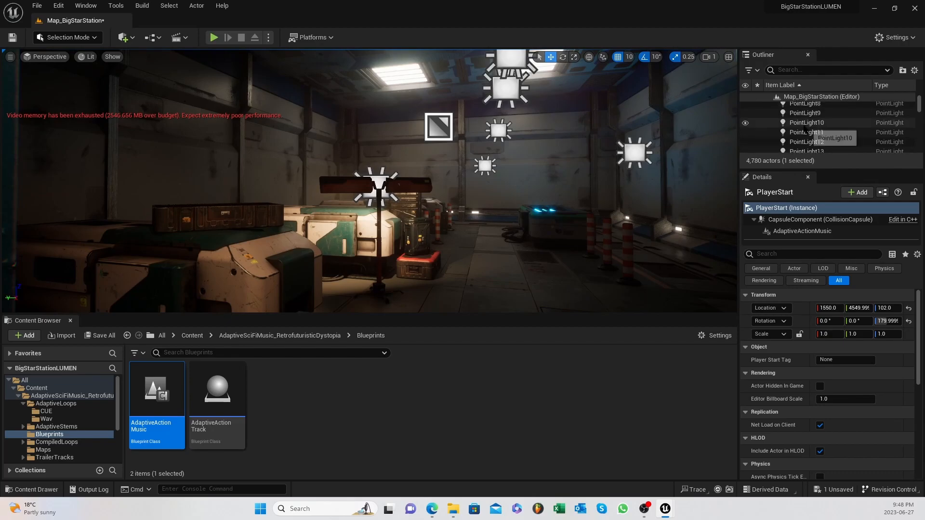
scroll(806, 129, "down", 19)
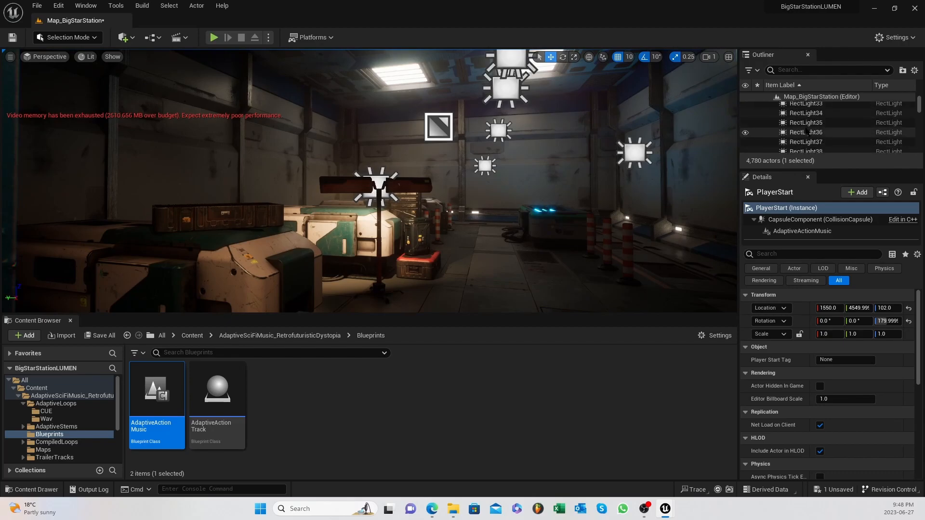
left_click(804, 69)
type("trigg")
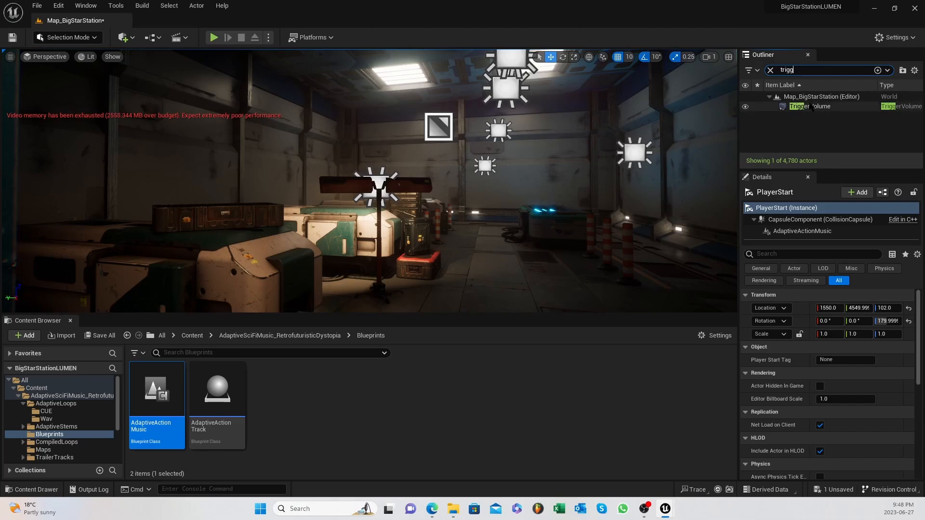
left_click(800, 106)
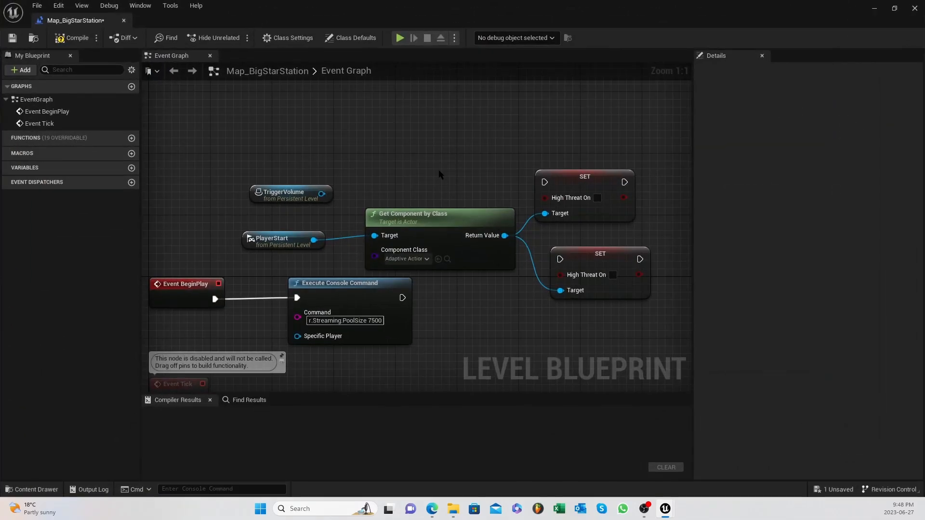
right_click(313, 133)
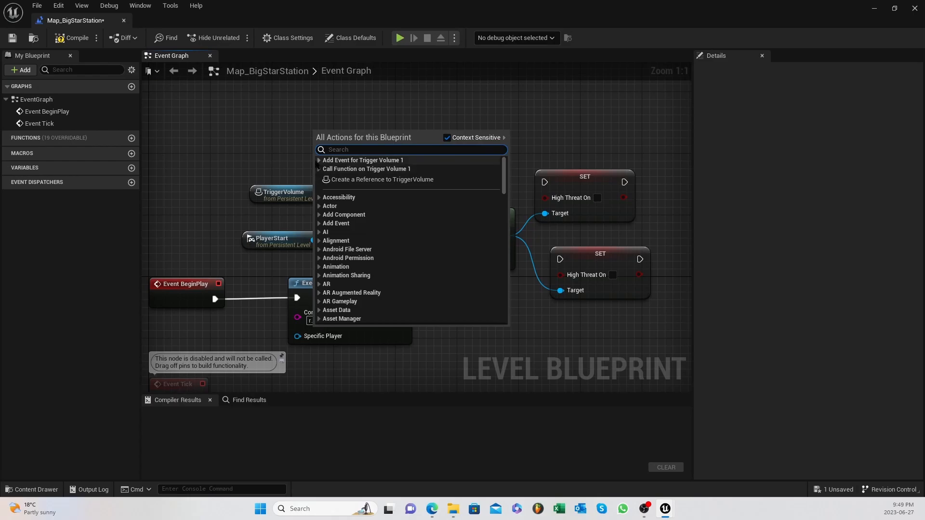
left_click(318, 160)
left_click(324, 169)
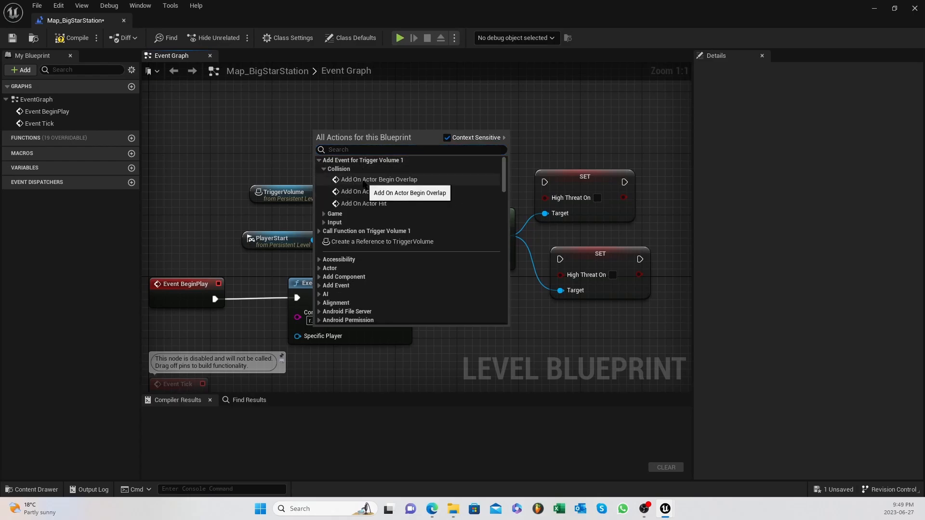
left_click(363, 180)
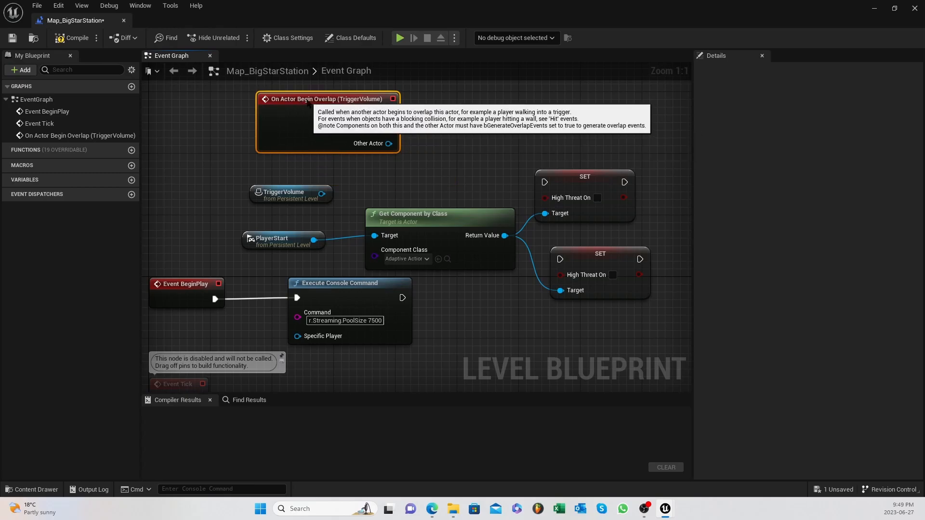
Add the Trigger Volume's On Actor End Overlap event to the Level Blueprint
right_click(349, 179)
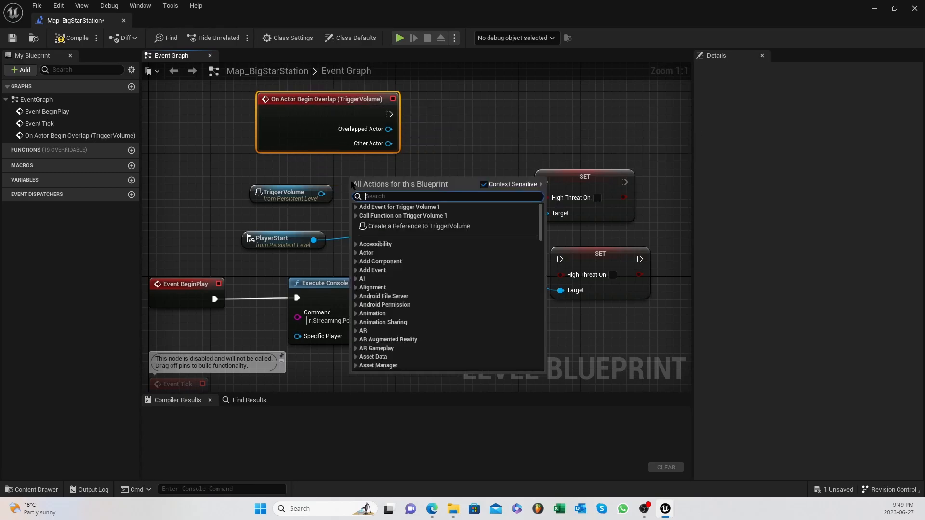
left_click(355, 207)
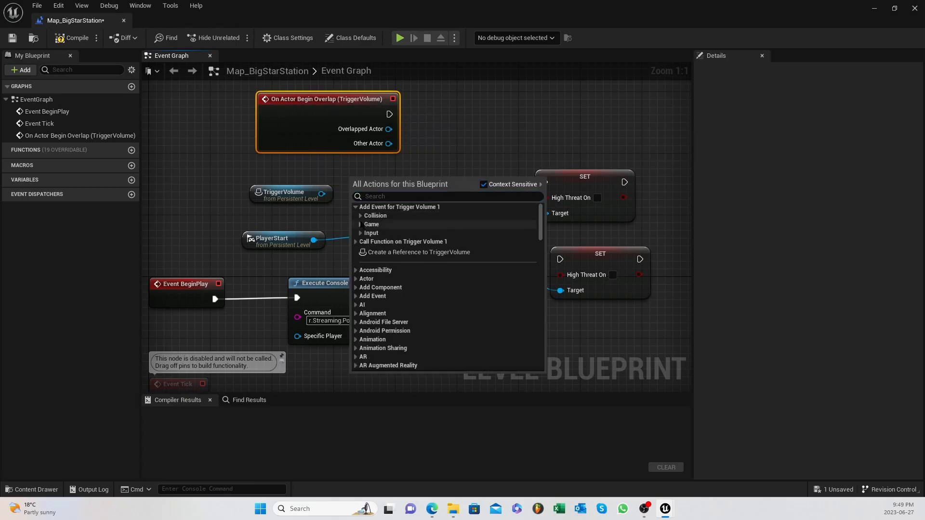
left_click(361, 215)
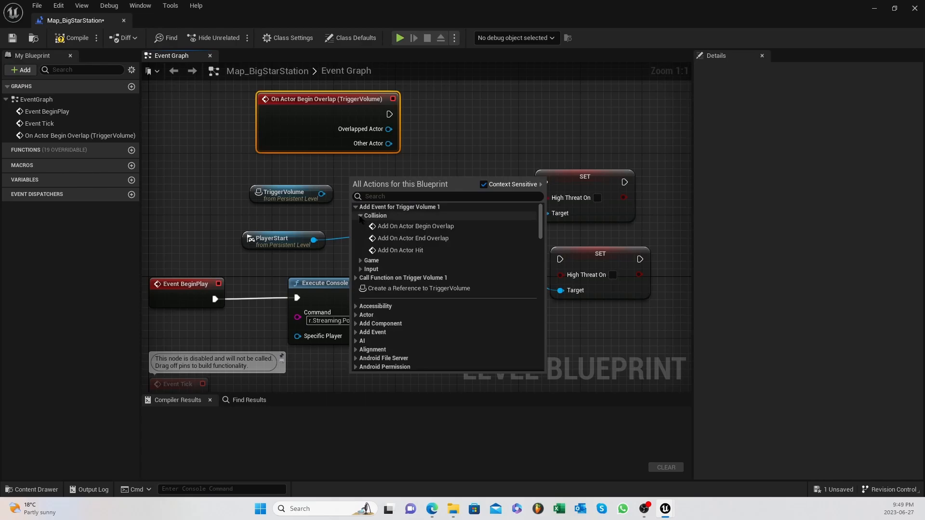
left_click(434, 238)
Arrange the overlap events with Begin Overlap above Get Component by Class and End Overlap below it, beside the lowered second Set High Threat On node
left_click_drag(387, 179, 413, 160)
left_click_drag(338, 99, 461, 92)
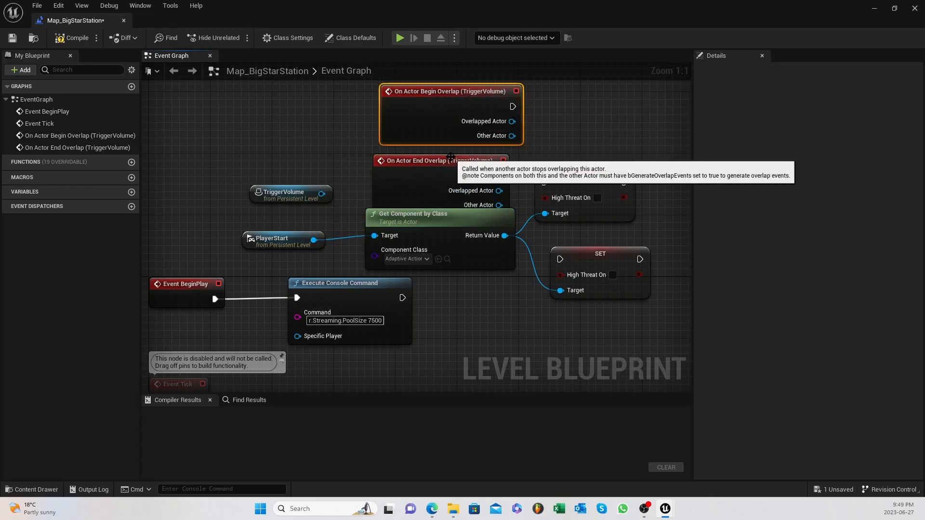
left_click_drag(449, 167, 494, 321)
left_click_drag(592, 256, 622, 287)
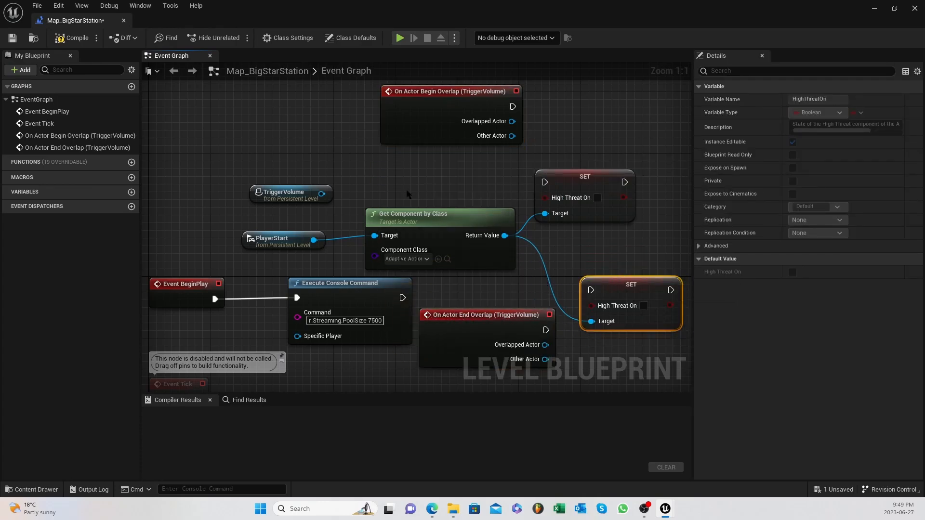
Wire On Actor Begin Overlap to the upper Set node with High Threat On enabled, and On Actor End Overlap to the lower Set node
left_click_drag(460, 91, 452, 138)
left_click_drag(505, 152, 545, 182)
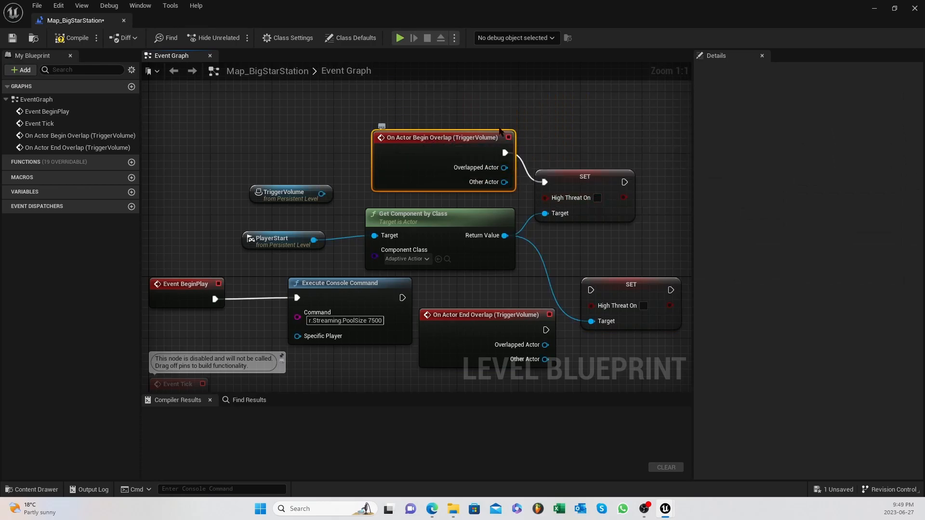
left_click(598, 198)
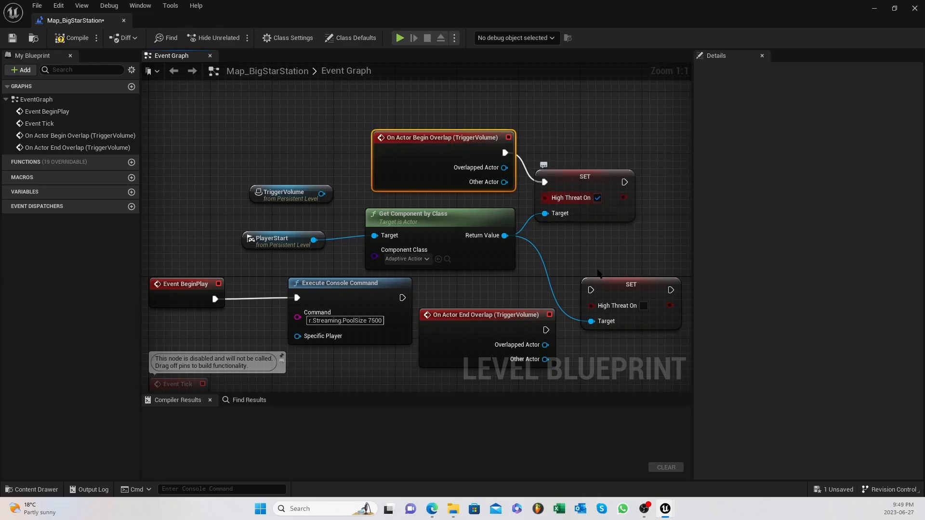
left_click_drag(547, 330, 591, 290)
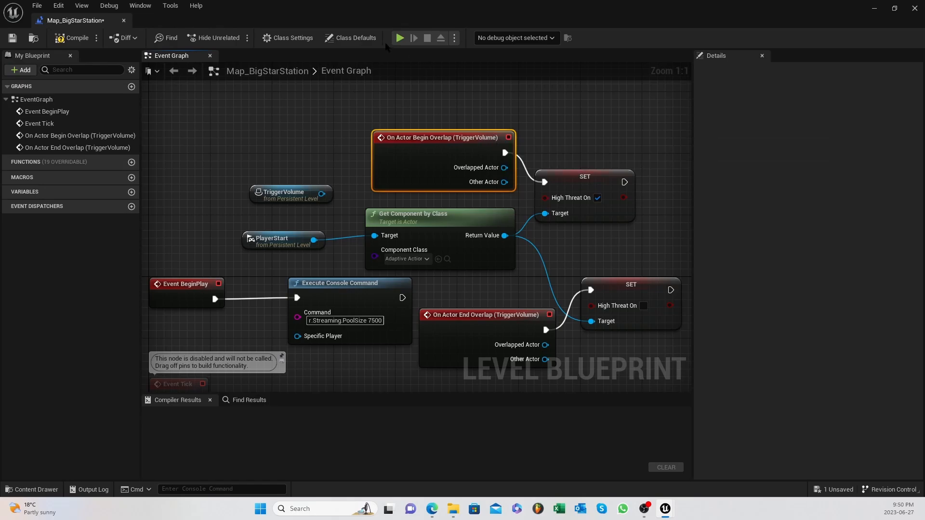
Play the level from the level editor, walk the character into and out of the Trigger Volume to test the music switching, and stop playing
left_click_drag(345, 5, 924, 5)
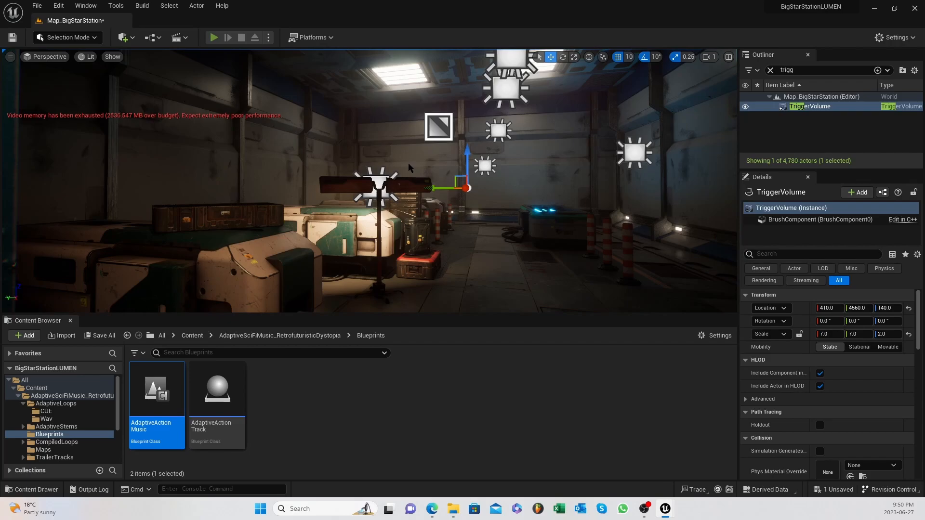
key("alt+p")
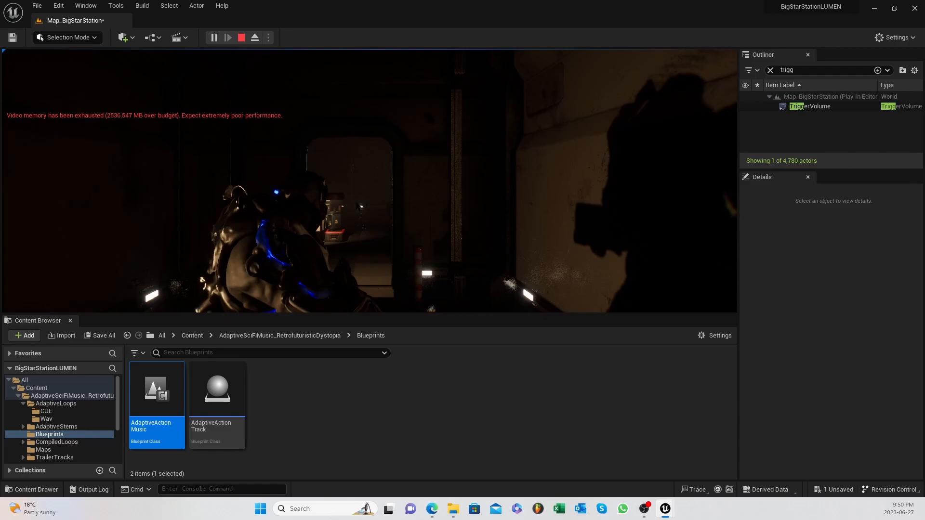
left_click(360, 206)
key("w")
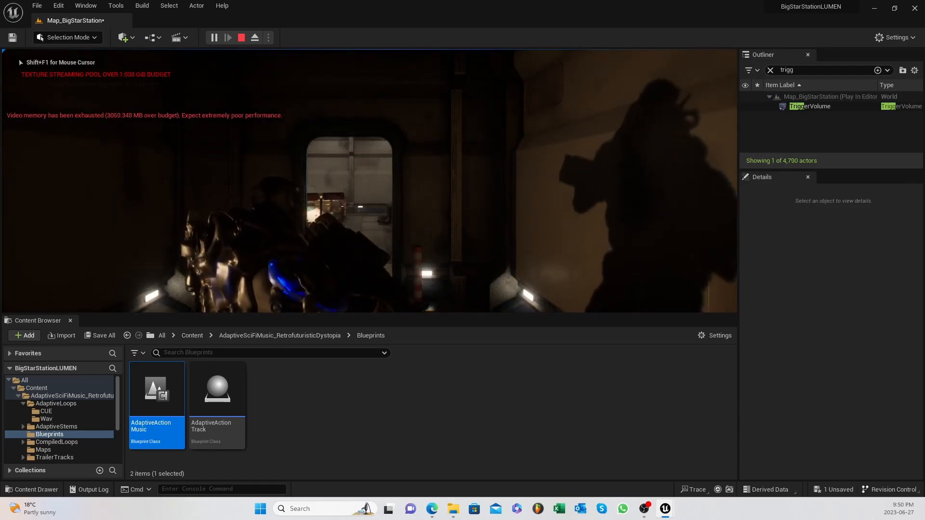
key("w")
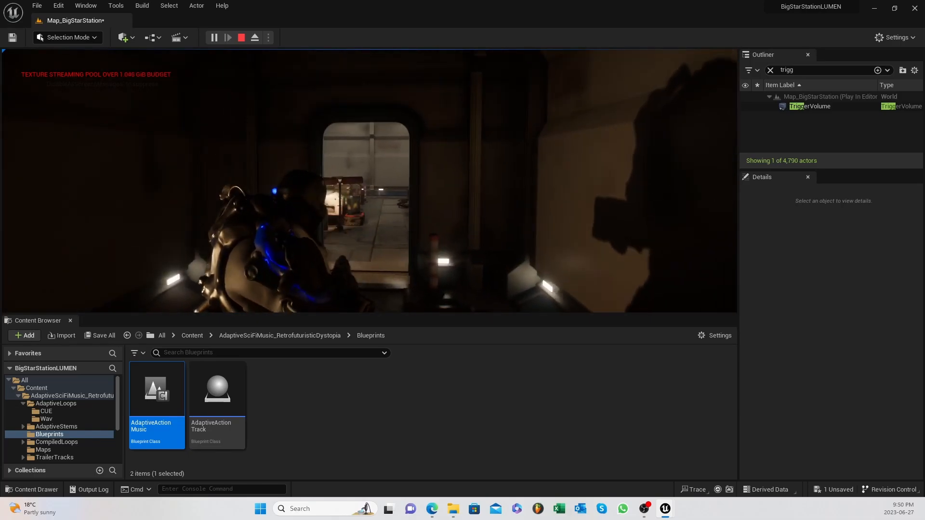
key("w")
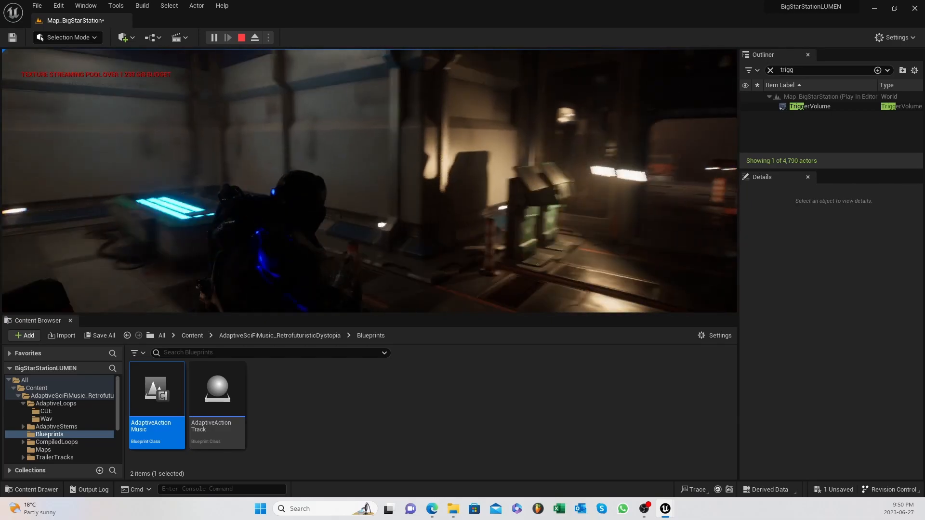
key("w")
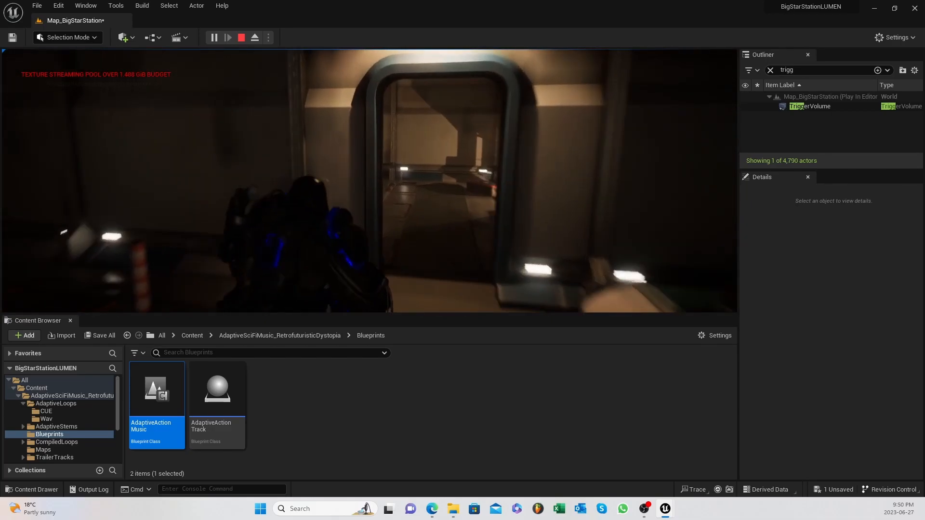
key("w")
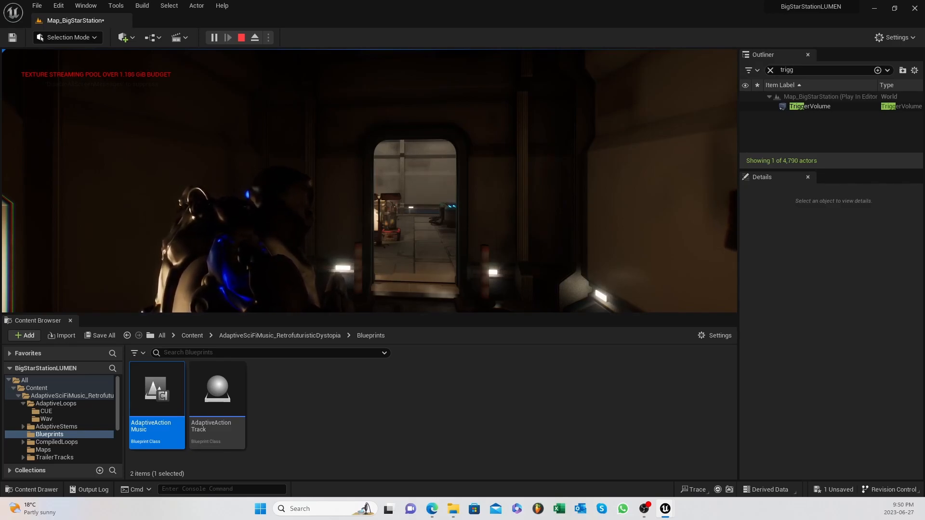
key("Escape")
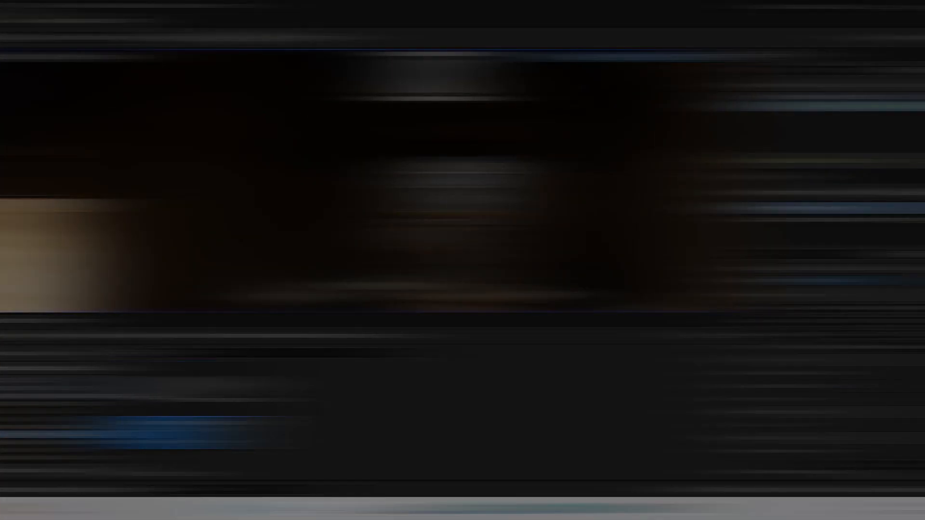